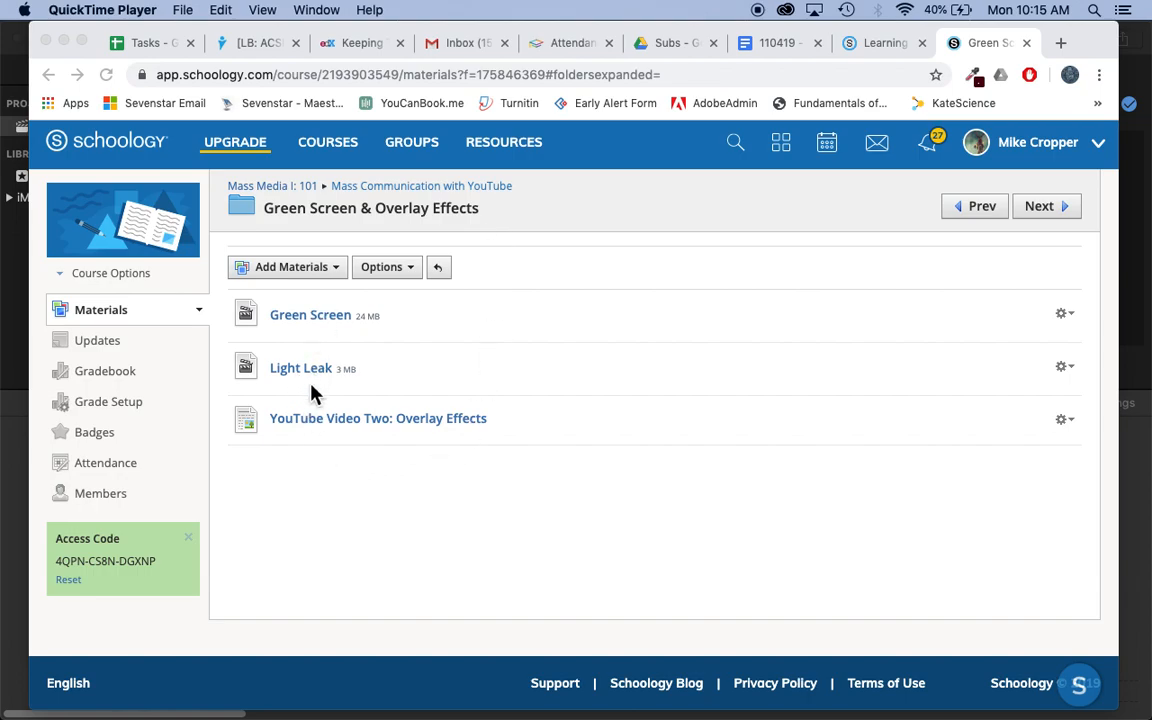
Download the Green Screen video file from the Green Screen & Overlay Effects course folder.
left_click(311, 314)
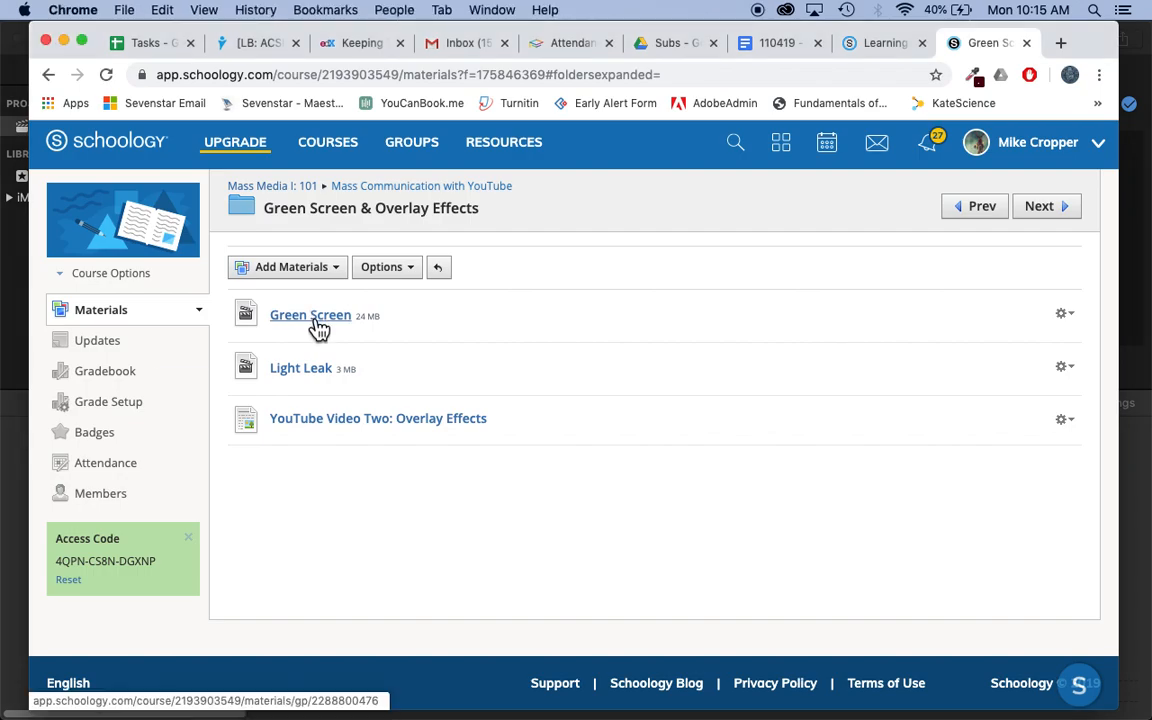
left_click(311, 314)
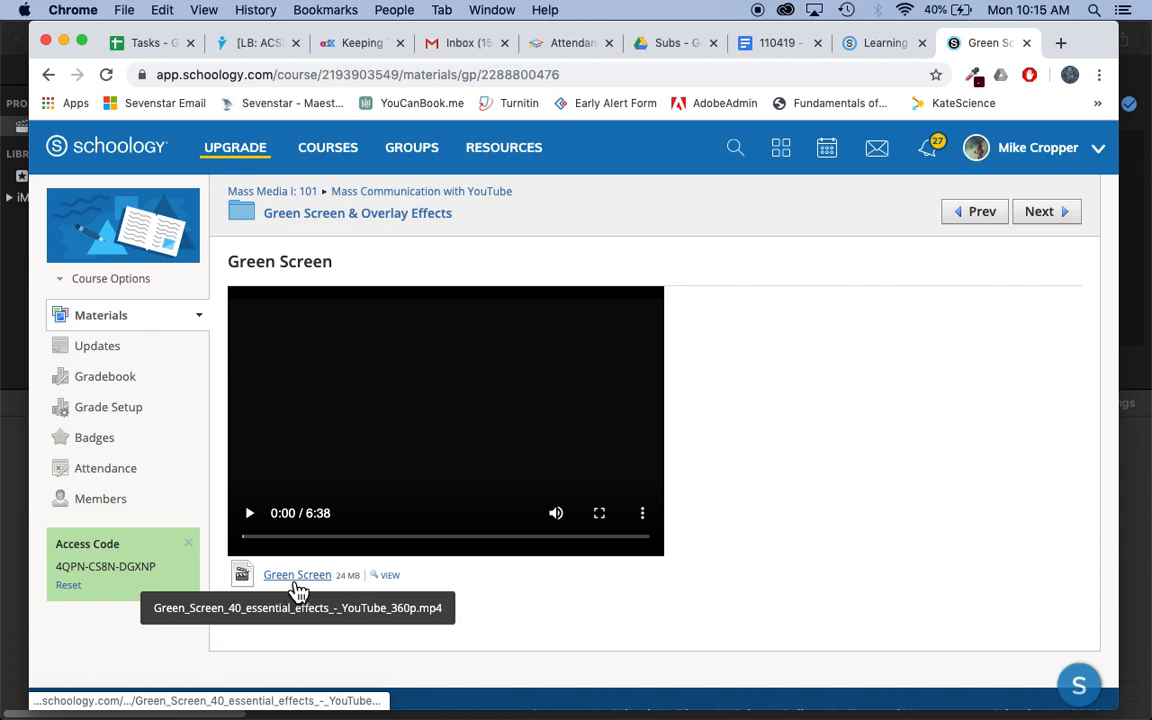
left_click(300, 577)
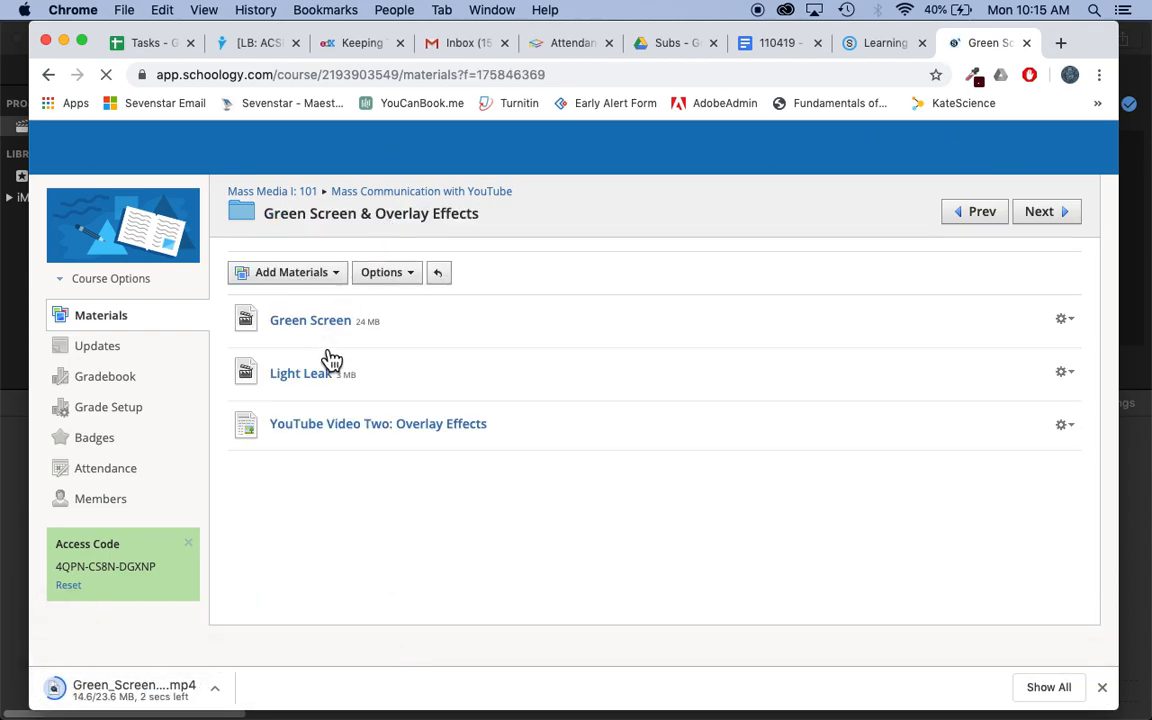
Download the Light Leak video file from the same course folder and switch to iMovie.
left_click(302, 380)
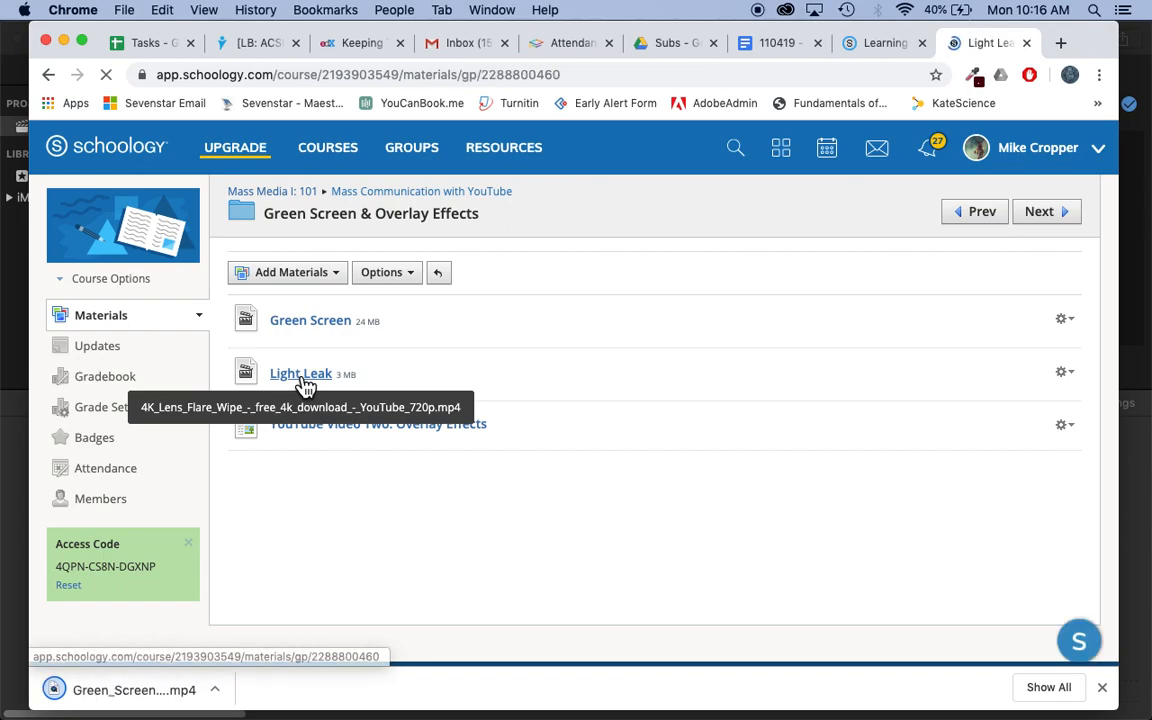
left_click(300, 575)
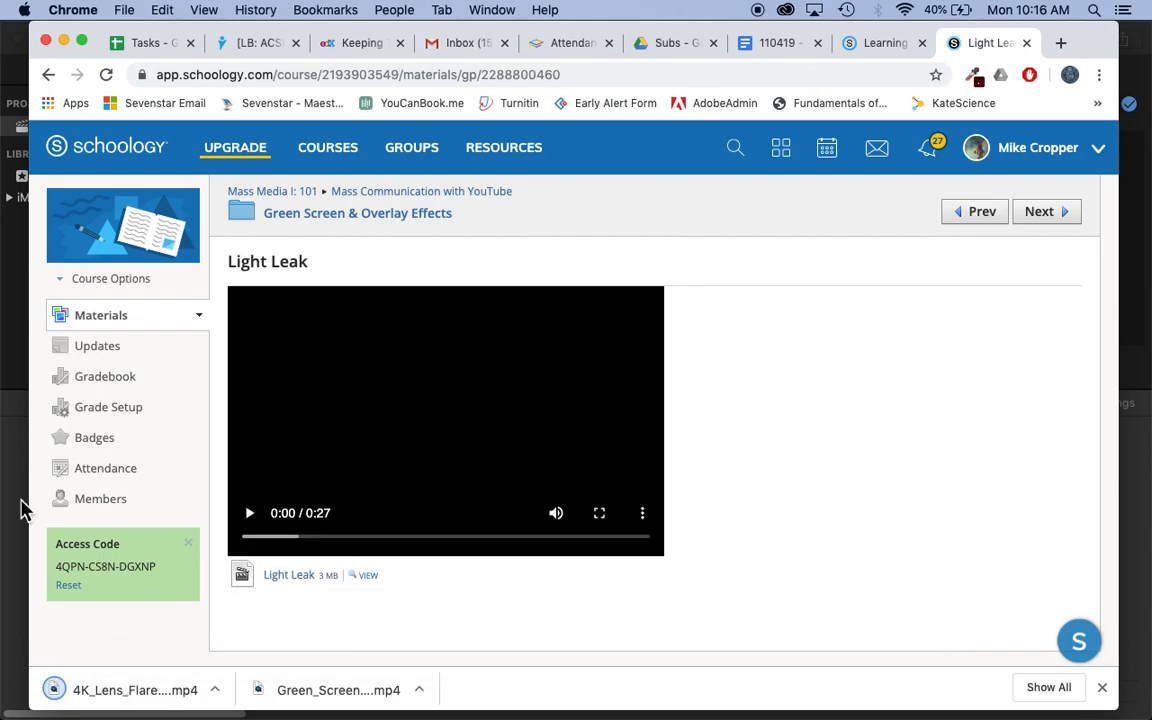
left_click(22, 510)
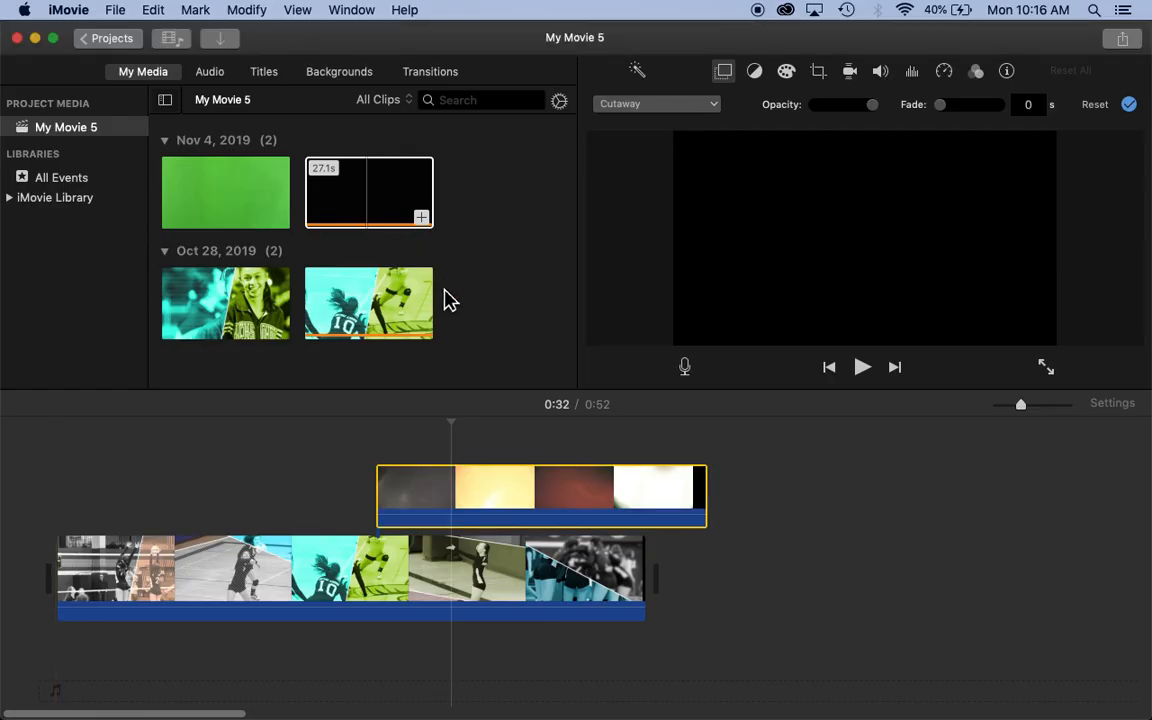
Move the light leak overlay clip into the main timeline track, directly after the volleyball clip.
left_click(400, 228)
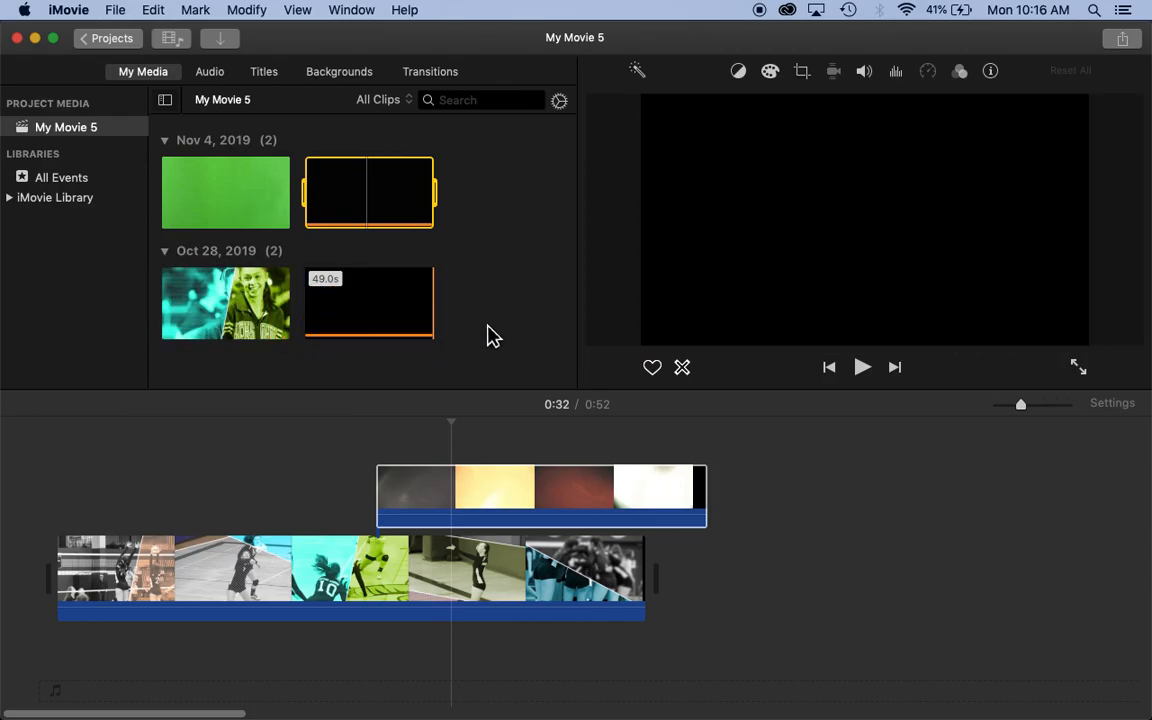
left_click(527, 470)
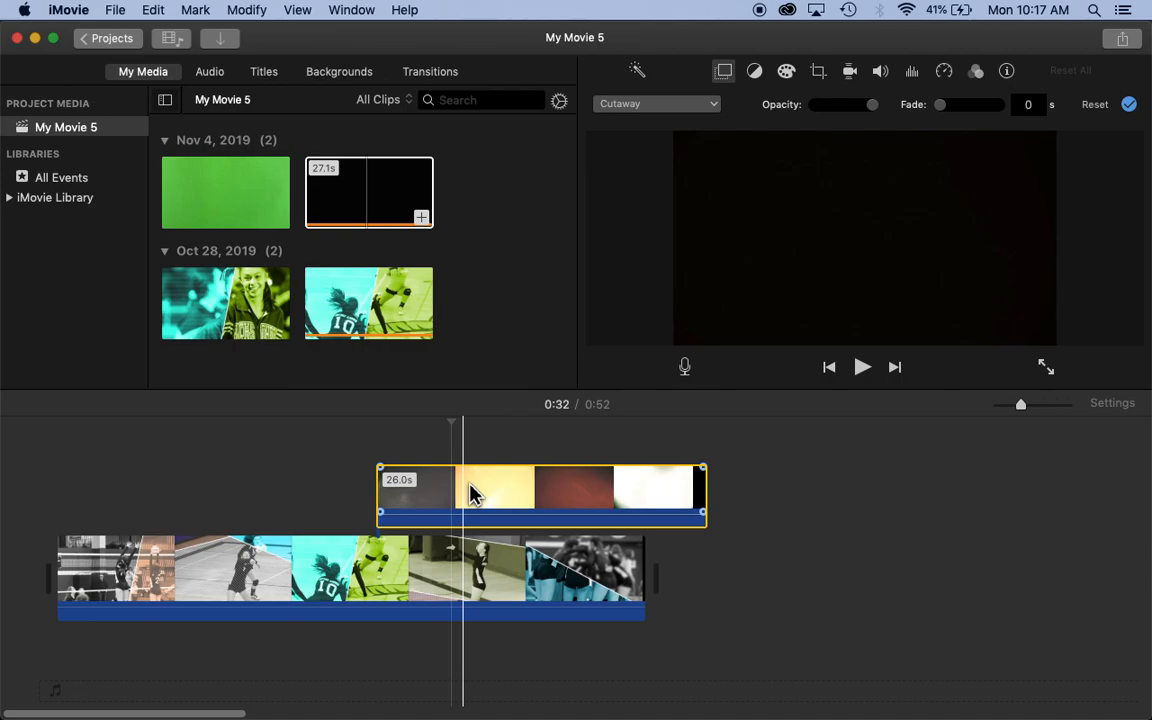
left_click_drag(490, 493, 823, 581)
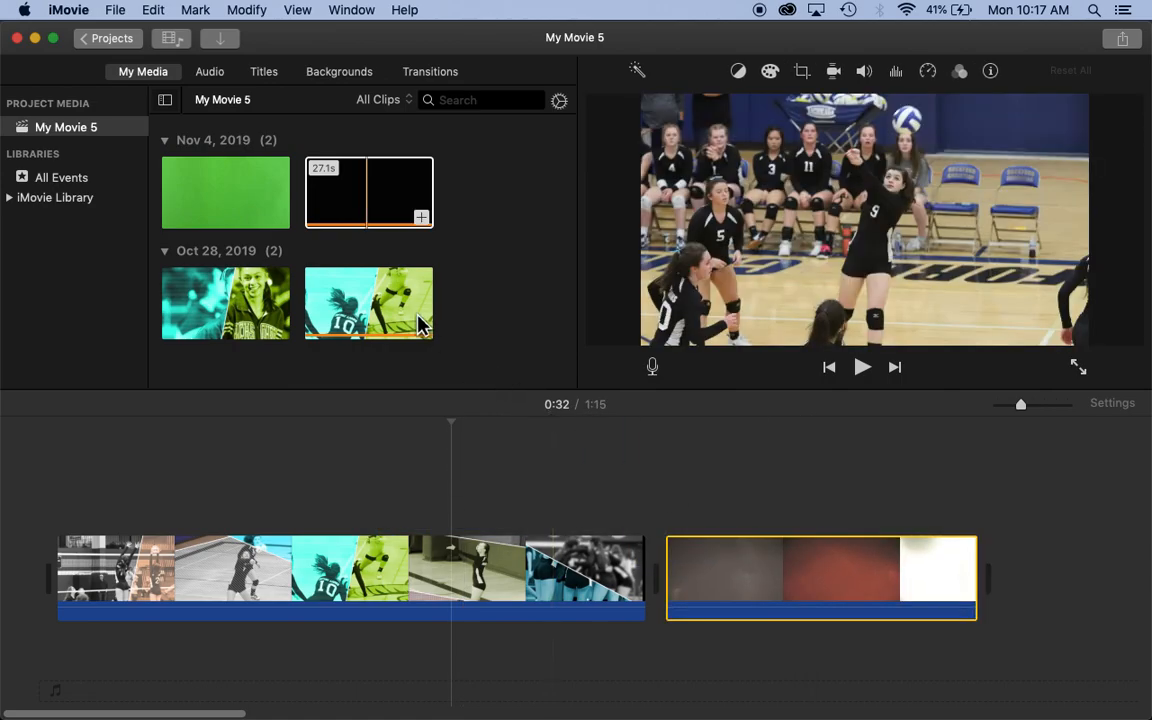
Add the cheerleading clip above the volleyball clip and set its video overlay style to Picture in Picture.
left_click_drag(250, 300, 390, 512)
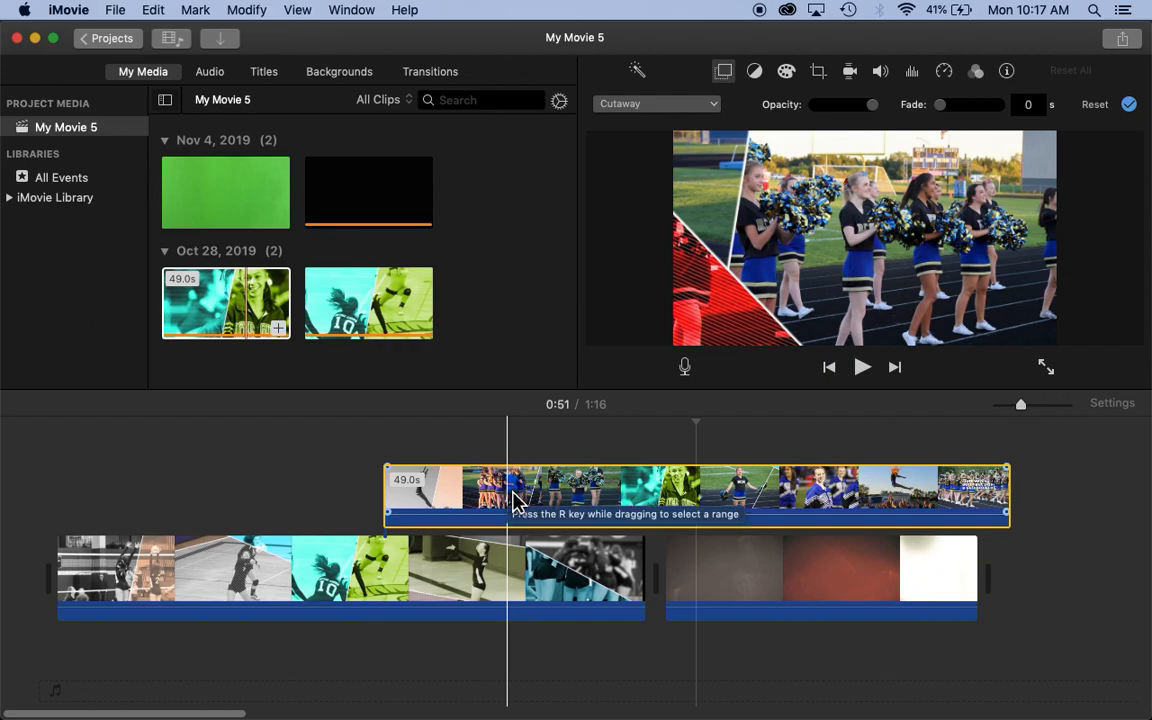
left_click(482, 500)
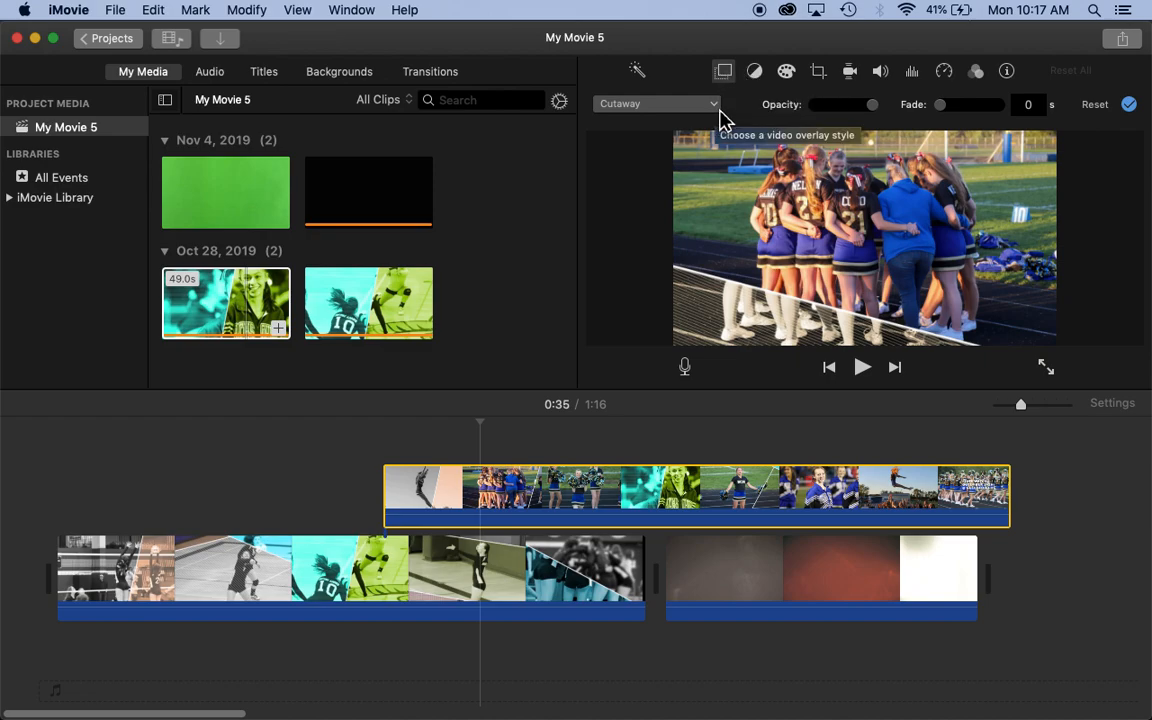
left_click(714, 106)
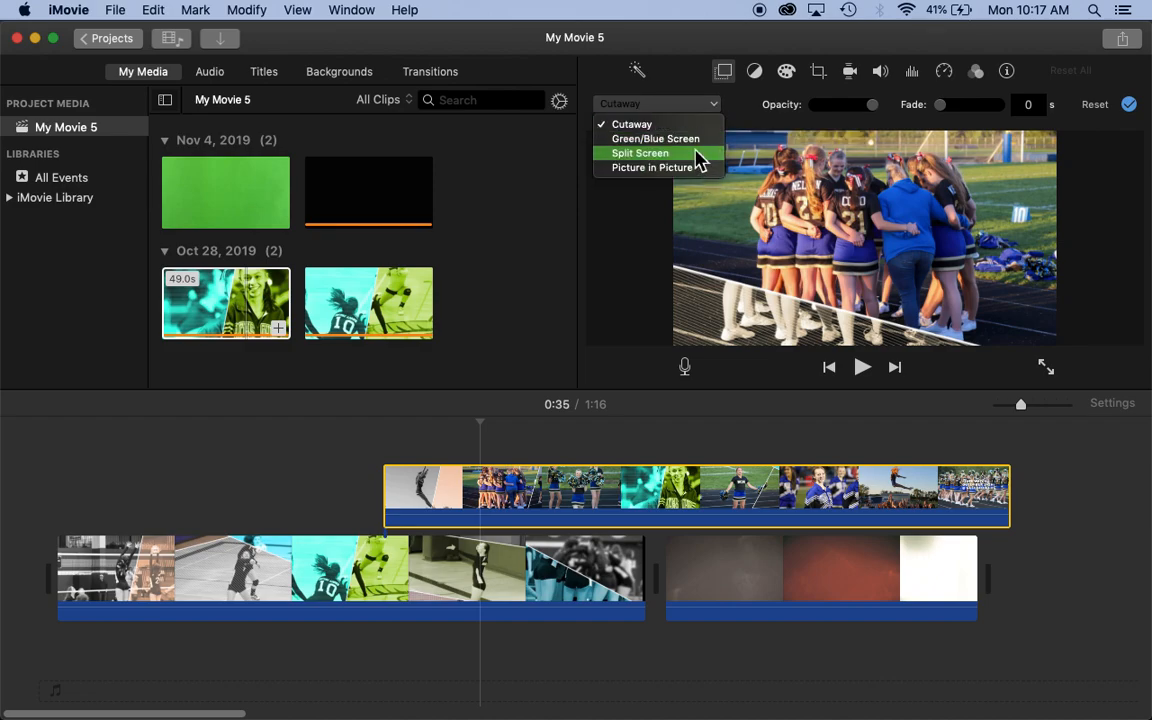
left_click(671, 170)
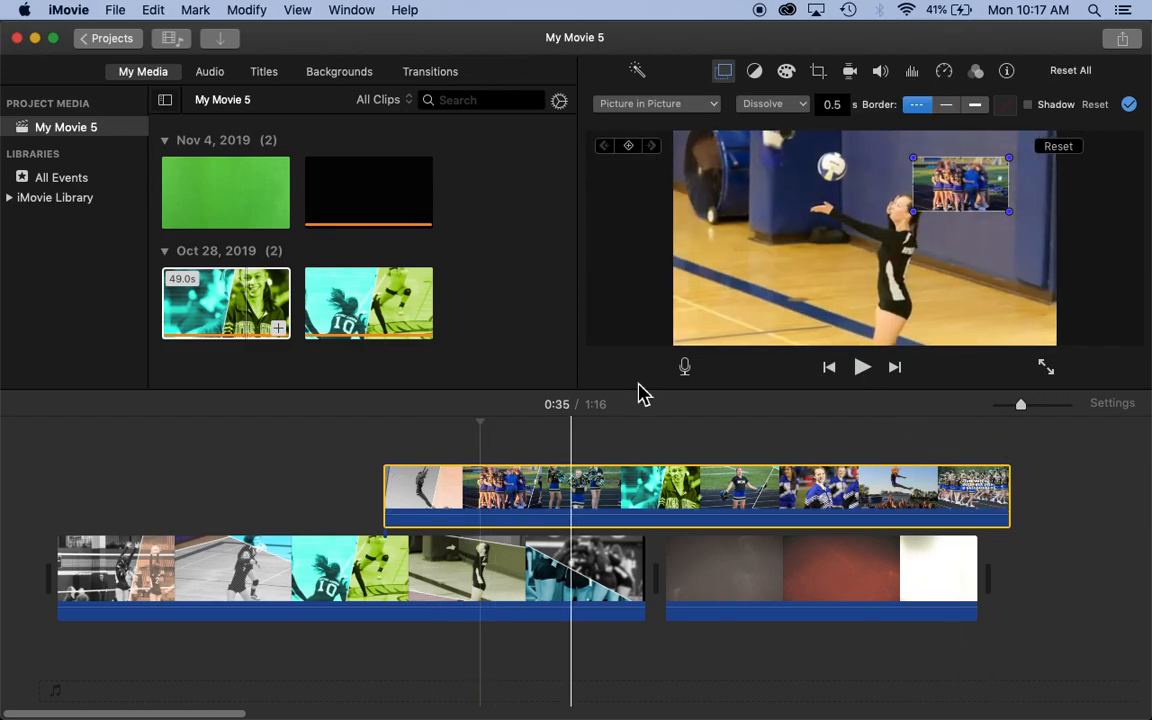
Place the cheerleading inset in the lower-left part of the frame, resize it, and give it a thick border.
left_click_drag(975, 190, 914, 182)
left_click_drag(845, 250, 880, 290)
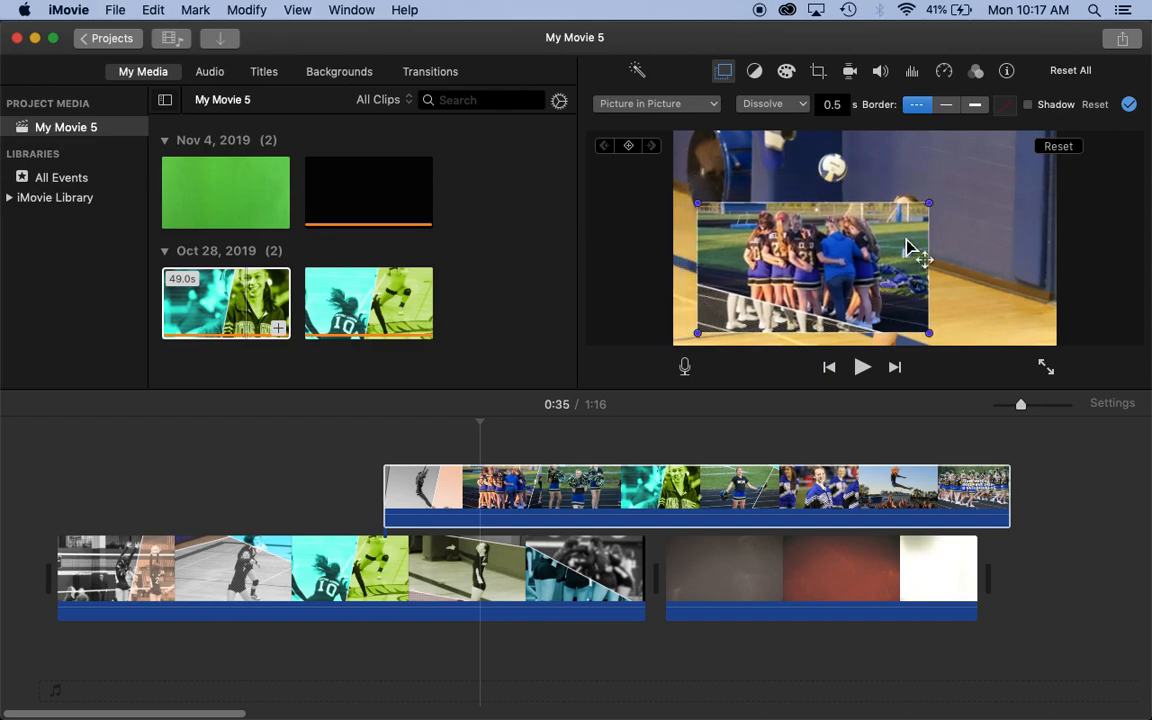
left_click_drag(929, 203, 808, 245)
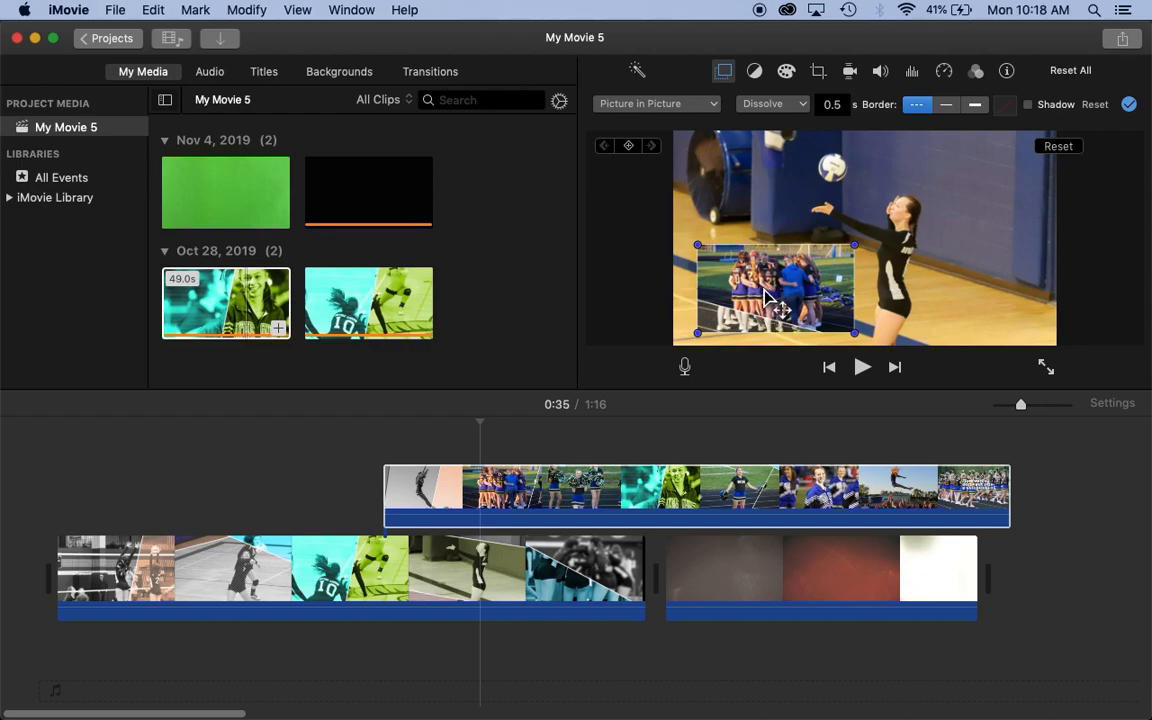
left_click(984, 110)
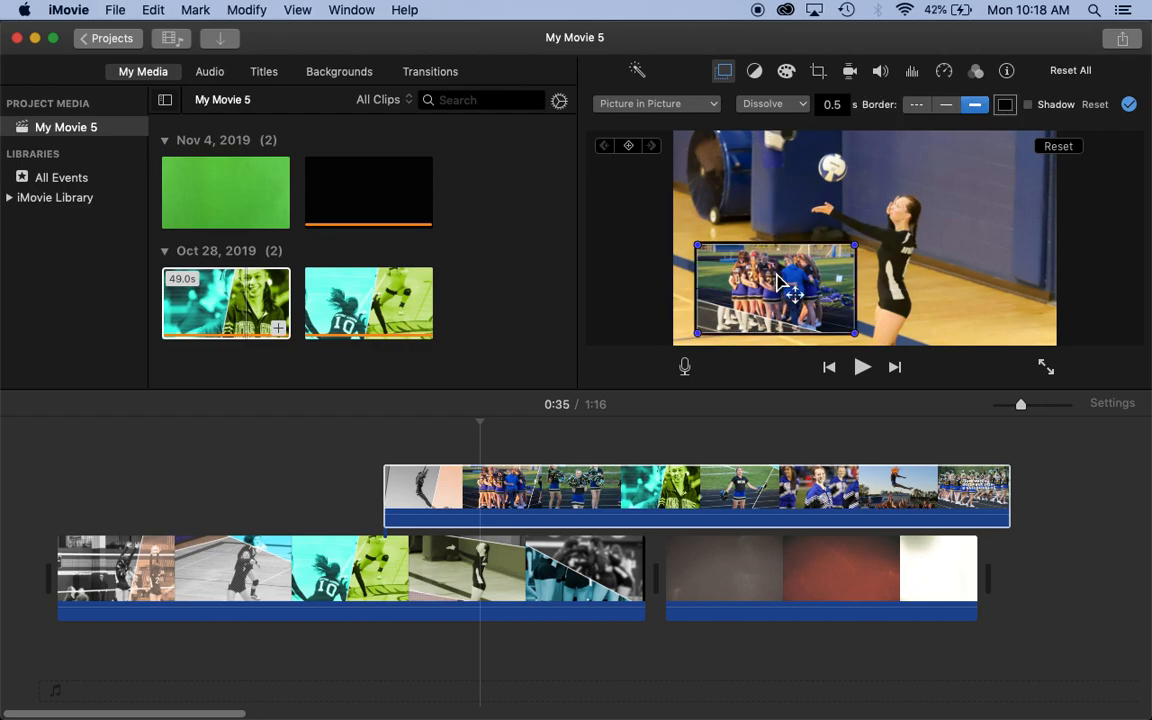
Change the cheerleading clip's overlay style to Split Screen and play a few seconds of the result.
left_click(590, 480)
left_click(716, 105)
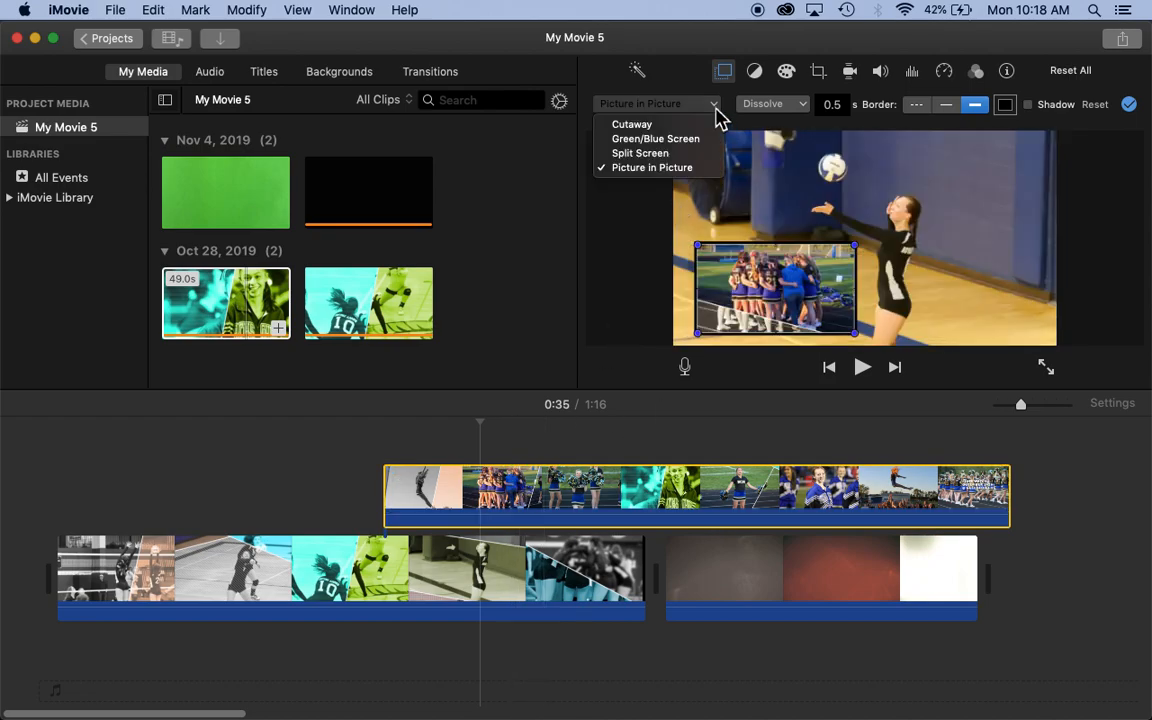
left_click(640, 153)
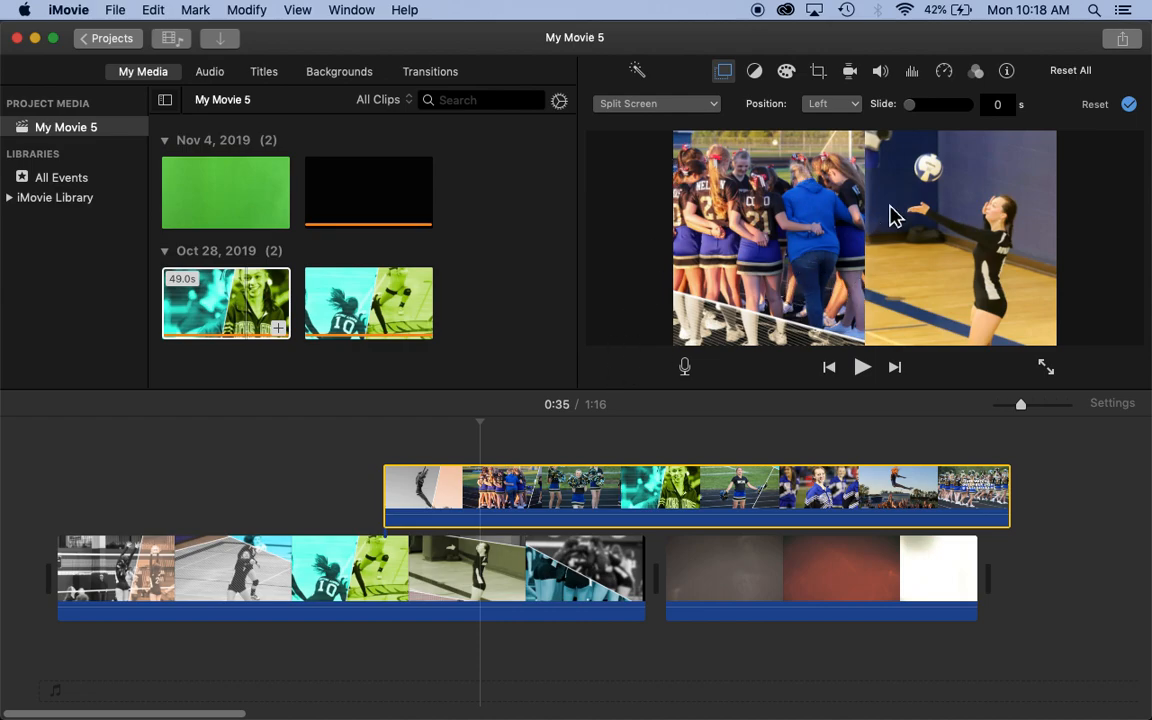
left_click(437, 442)
key("space")
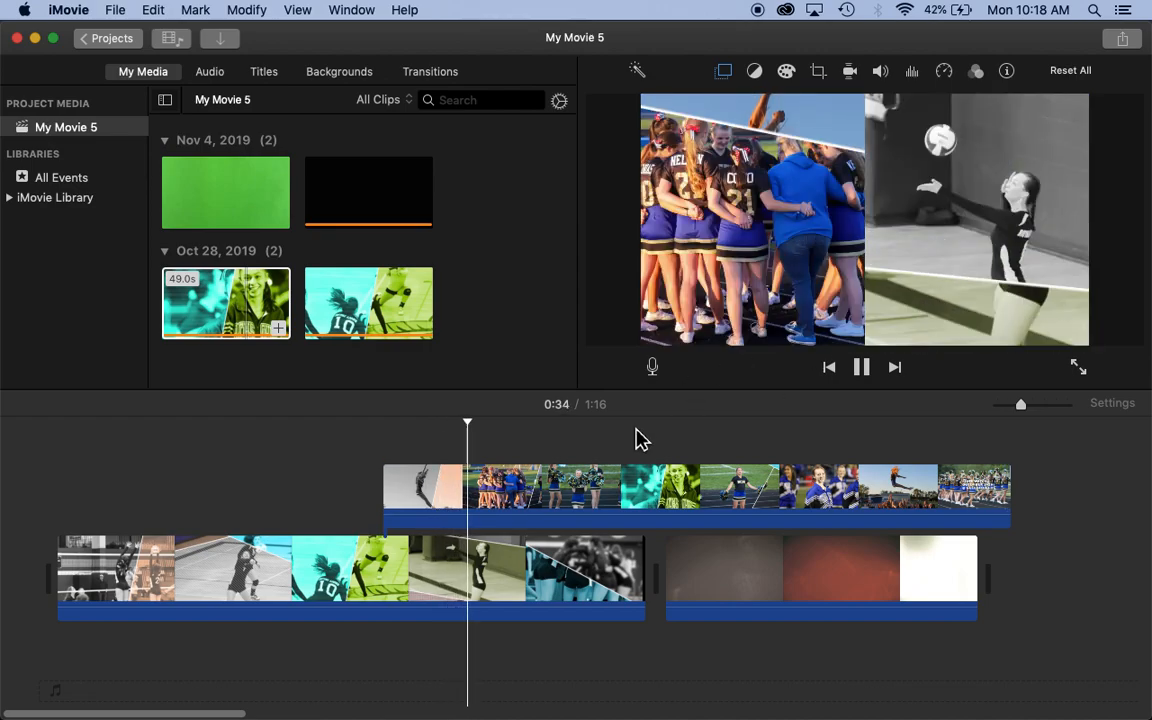
key("space")
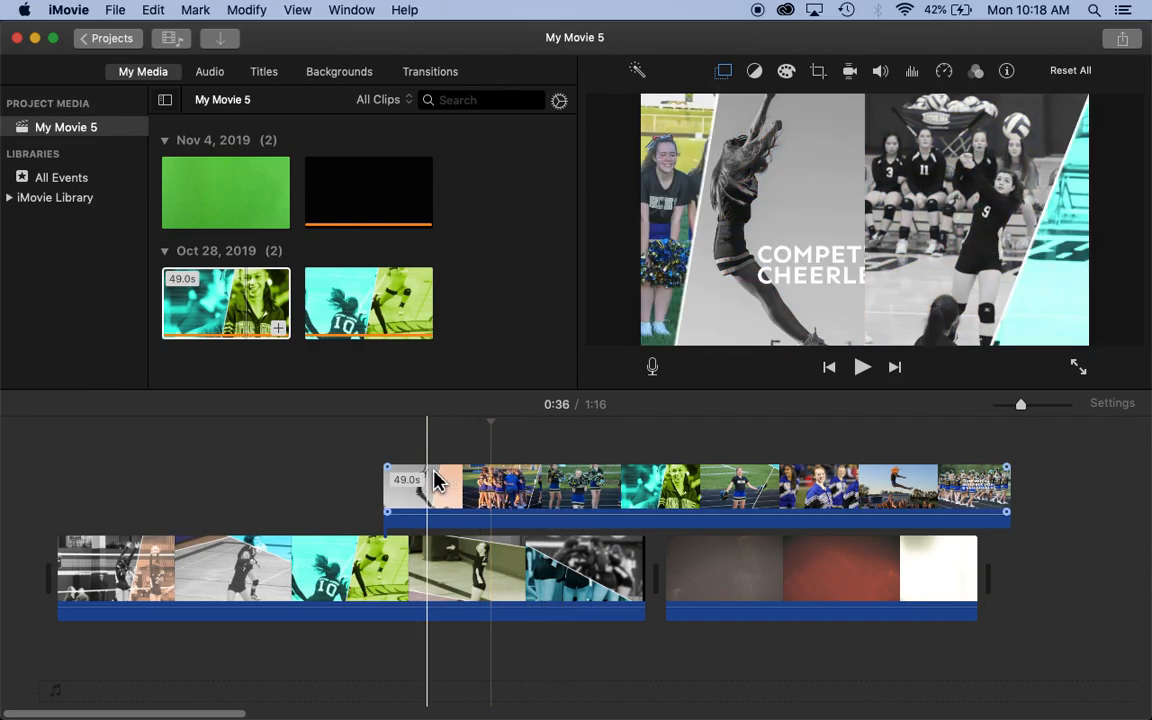
Delete the cheerleading overlay and place the light leak clip above the volleyball clip as an overlay.
left_click(540, 493)
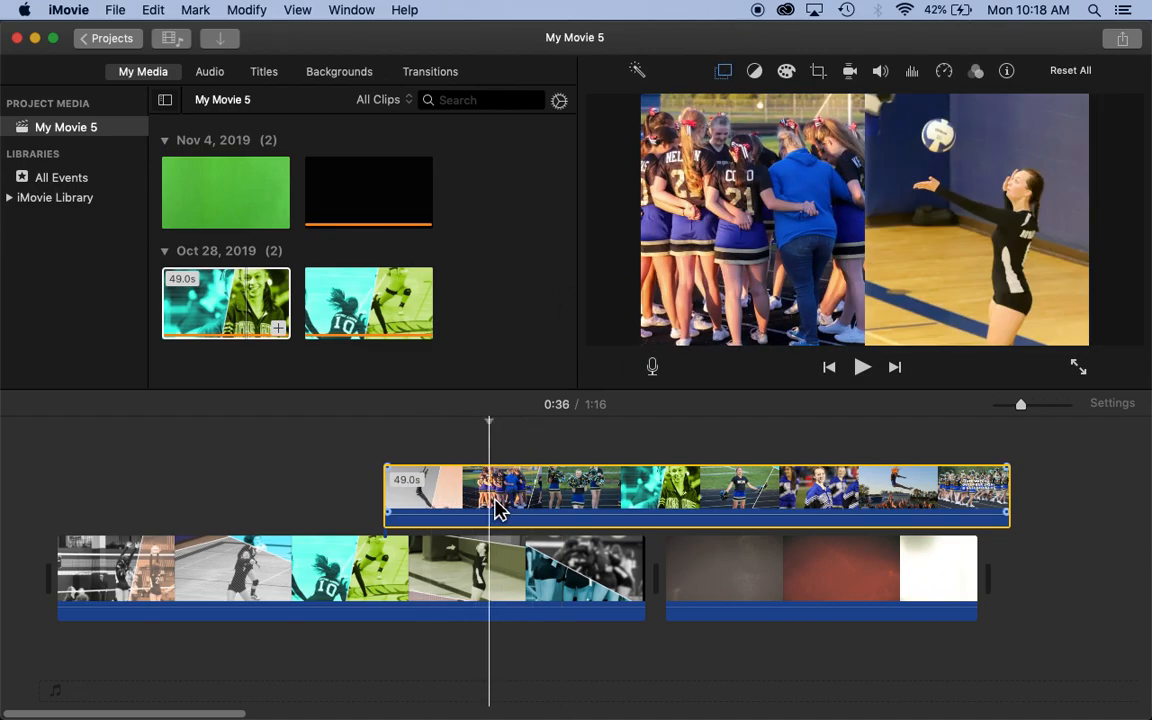
key("Delete")
left_click_drag(802, 607, 450, 522)
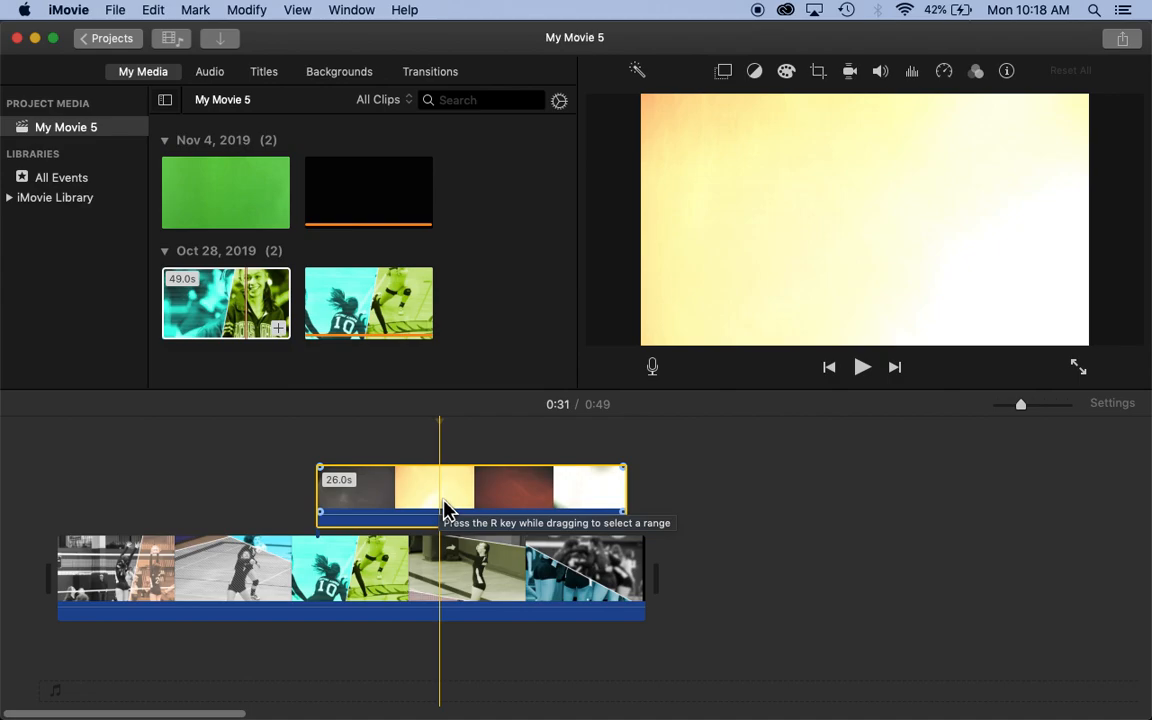
Keep the light leak overlay as Cutaway, reduce its opacity to about half, and preview the blend over the volleyball clip.
left_click(724, 72)
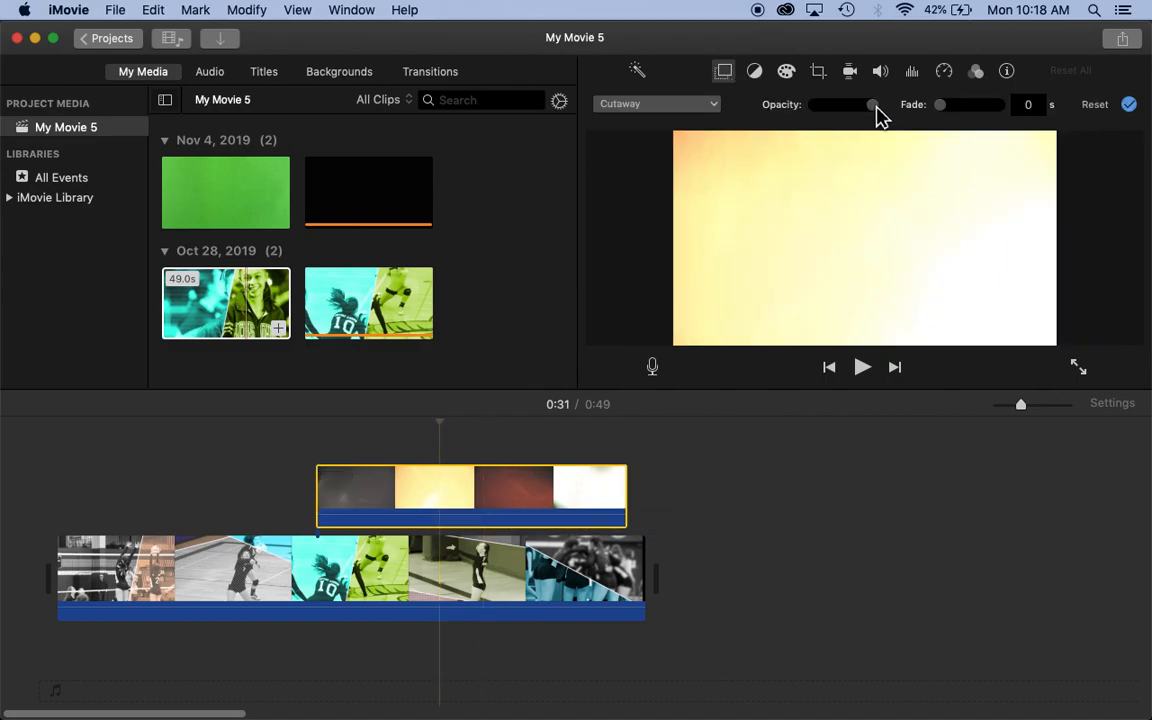
left_click(712, 105)
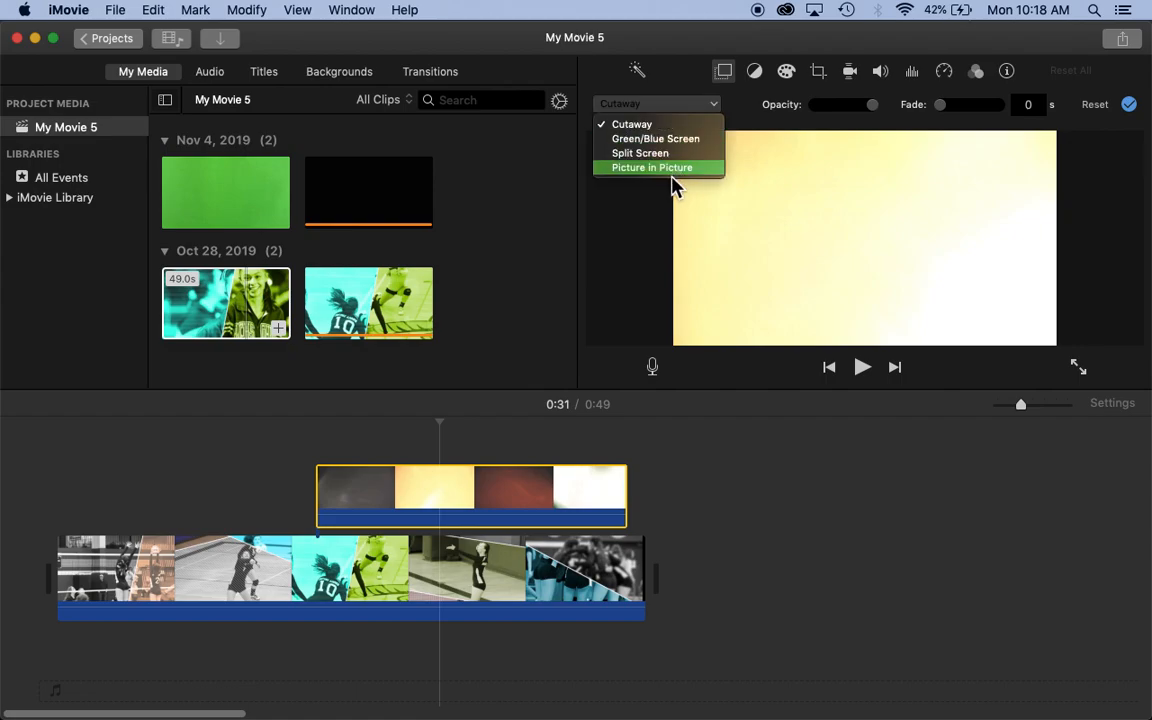
left_click(751, 110)
left_click_drag(878, 112, 845, 112)
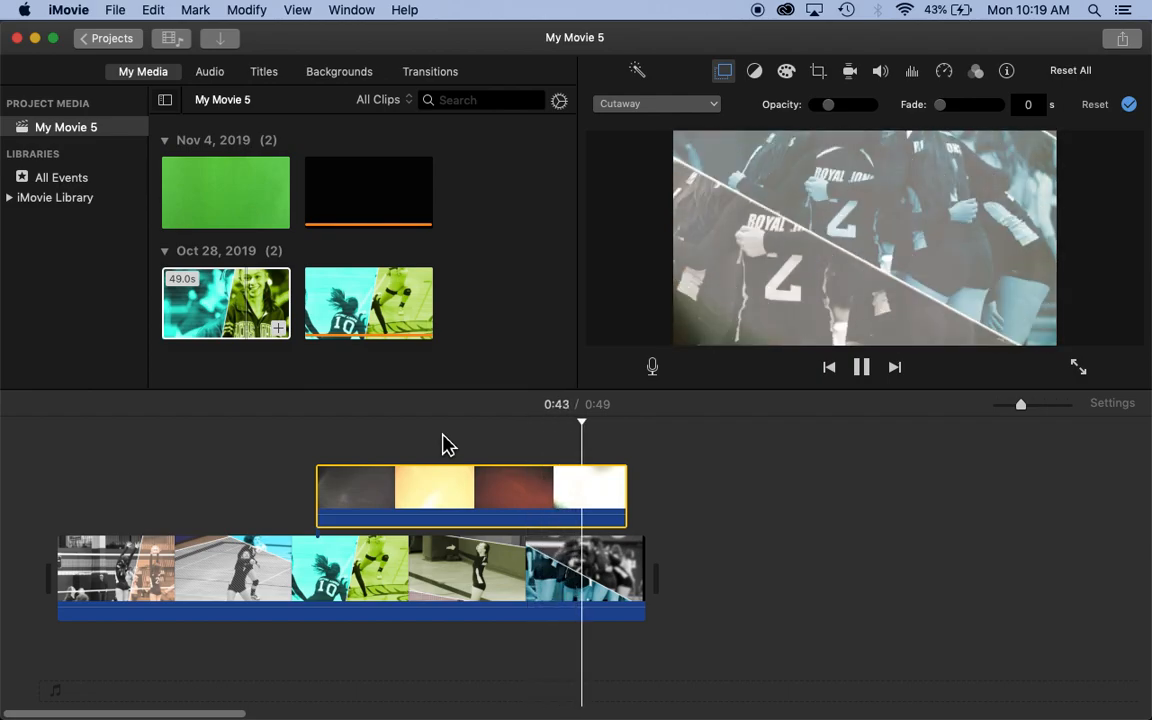
key("space")
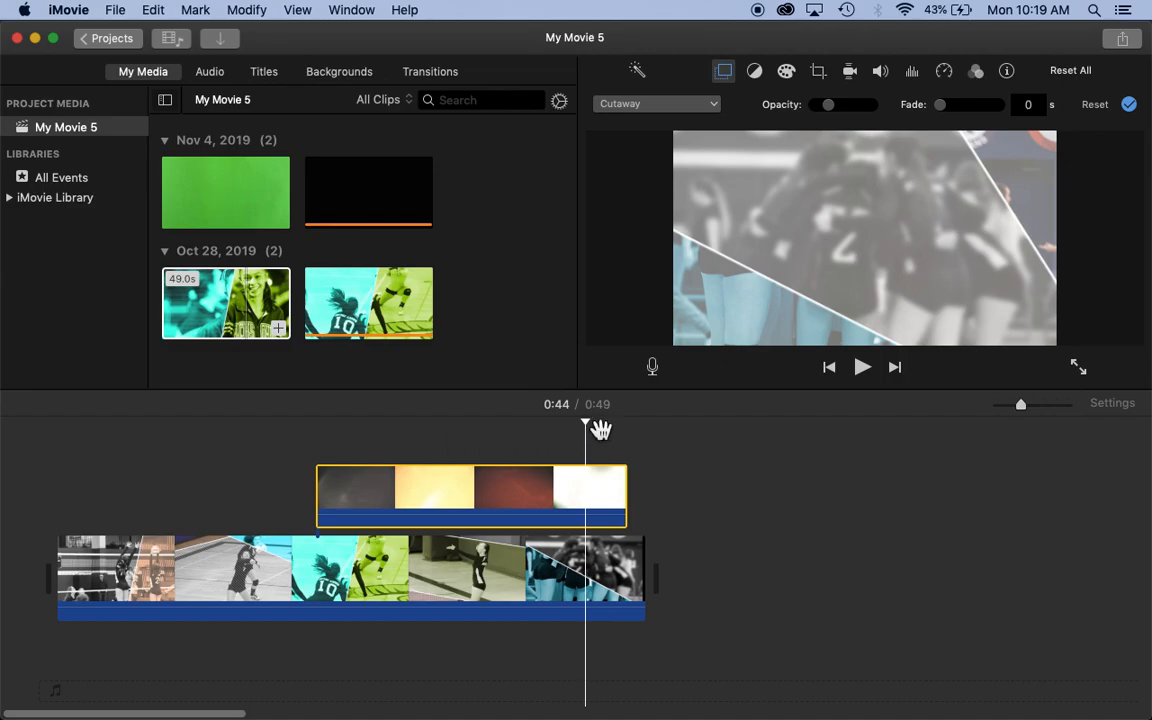
left_click_drag(600, 430, 386, 442)
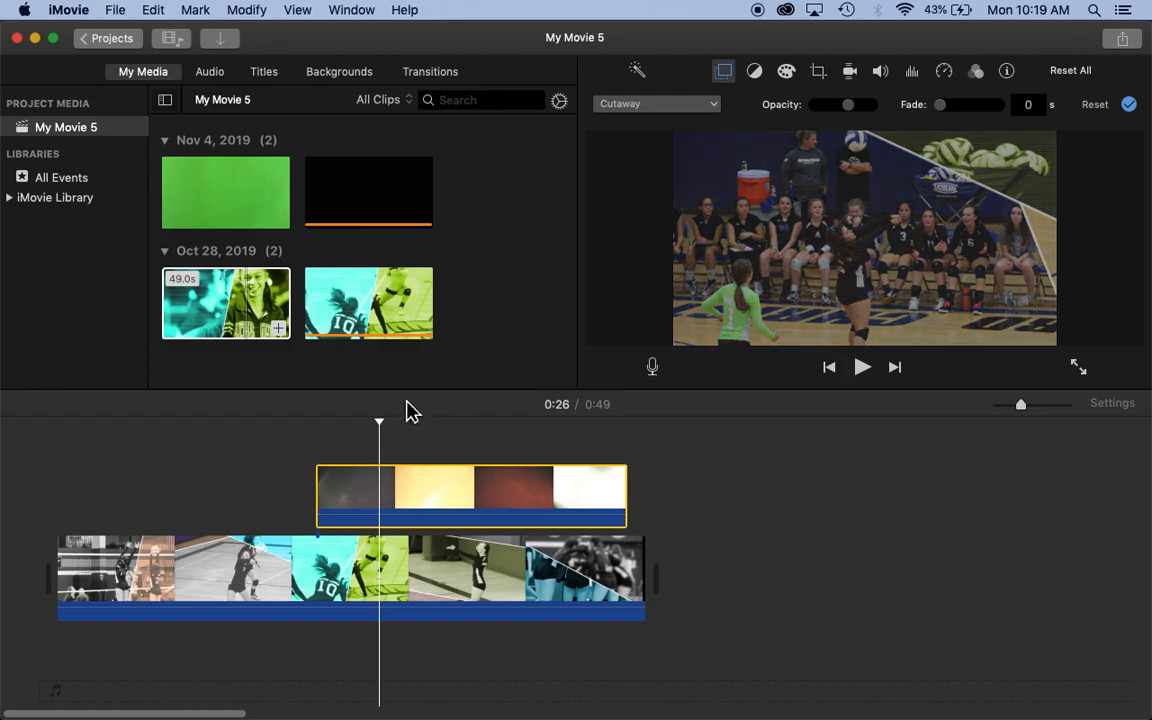
left_click_drag(386, 429, 476, 440)
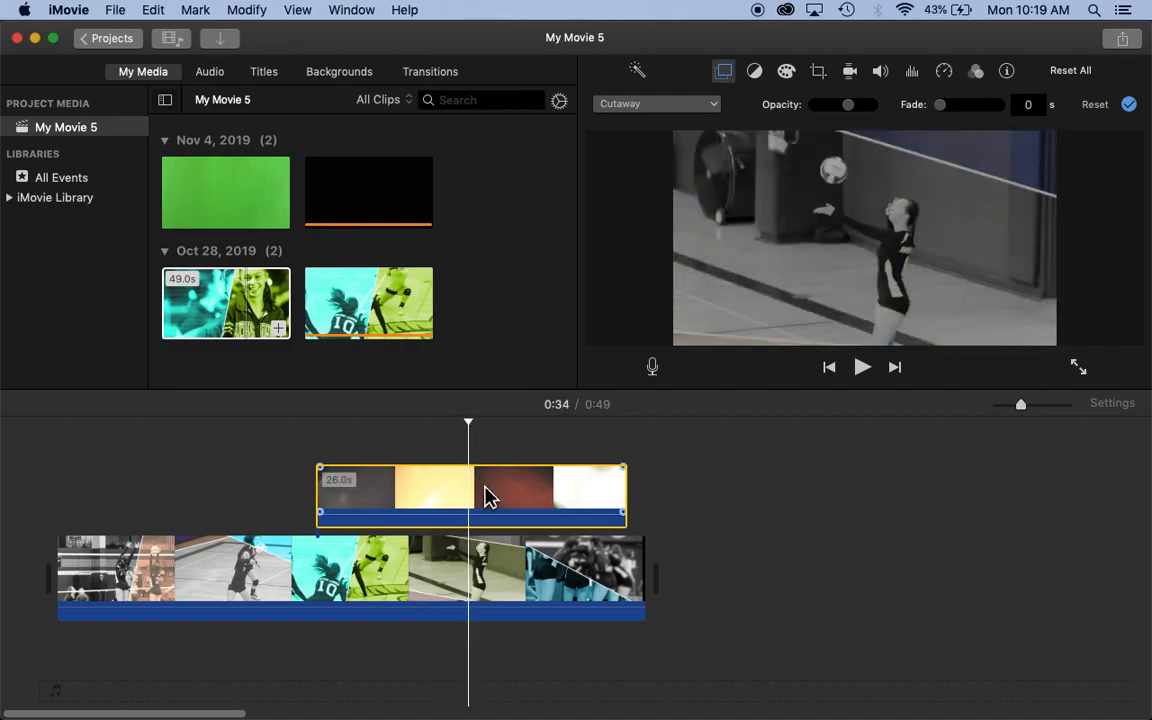
Delete the light leak overlay and place the green screen clip above the volleyball clip instead.
left_click(518, 497)
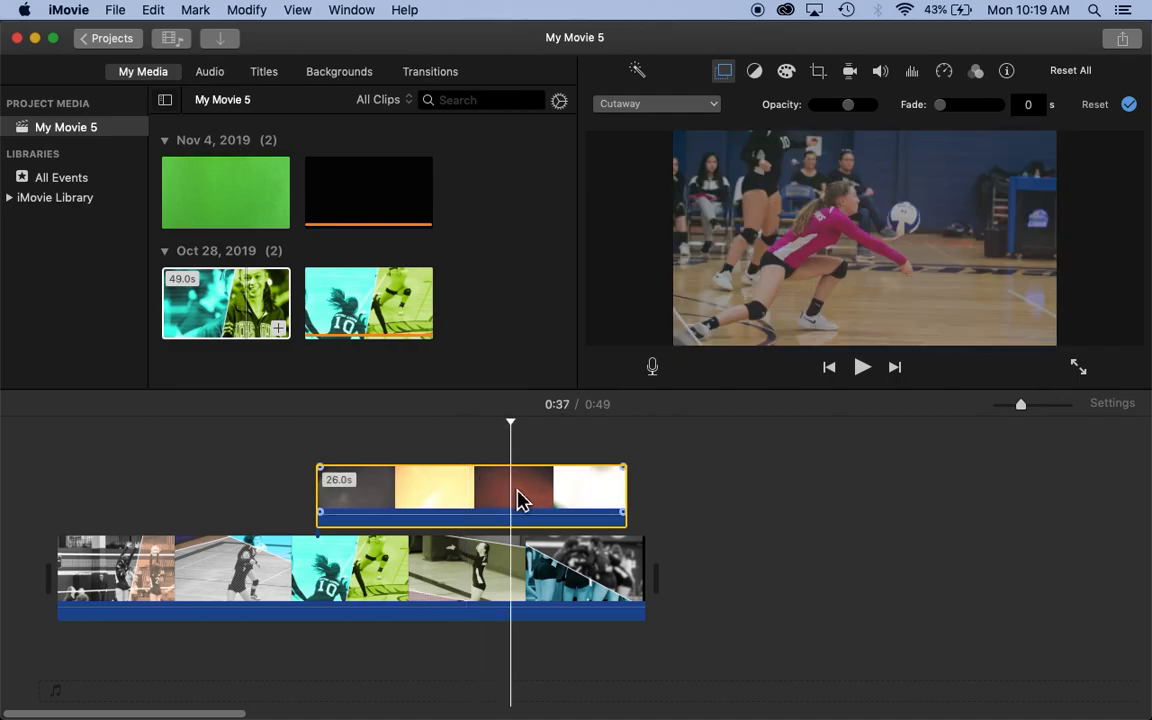
key("Delete")
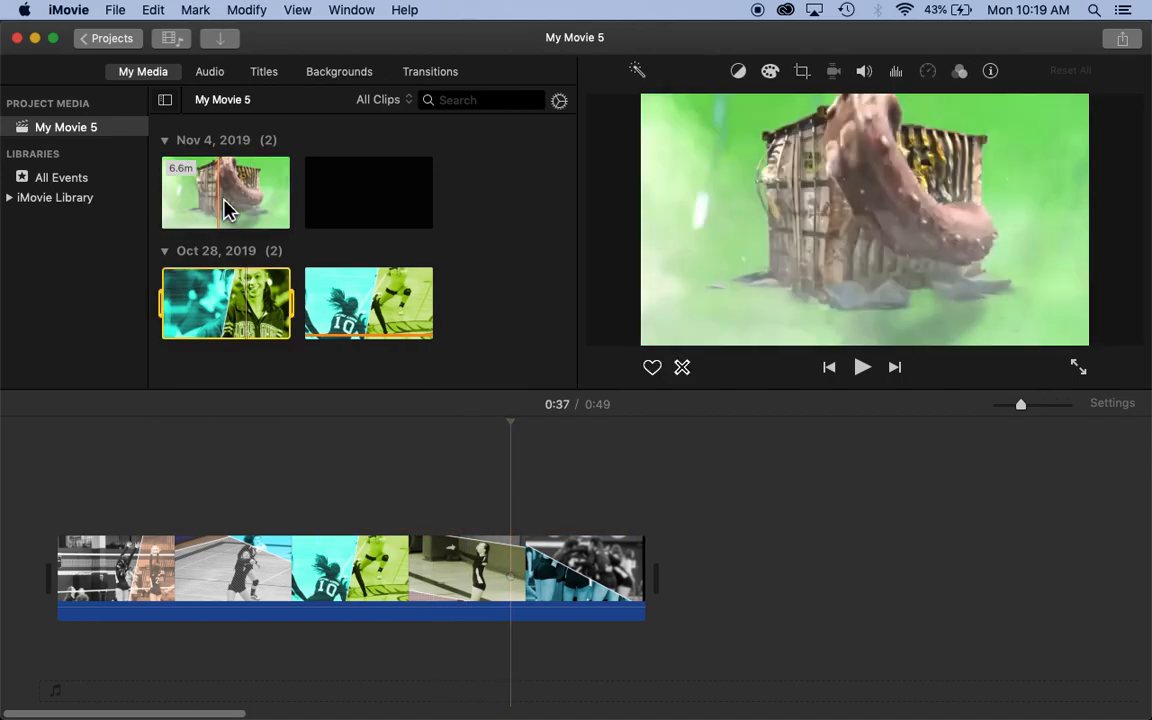
left_click_drag(226, 200, 419, 509)
left_click_drag(505, 508, 368, 481)
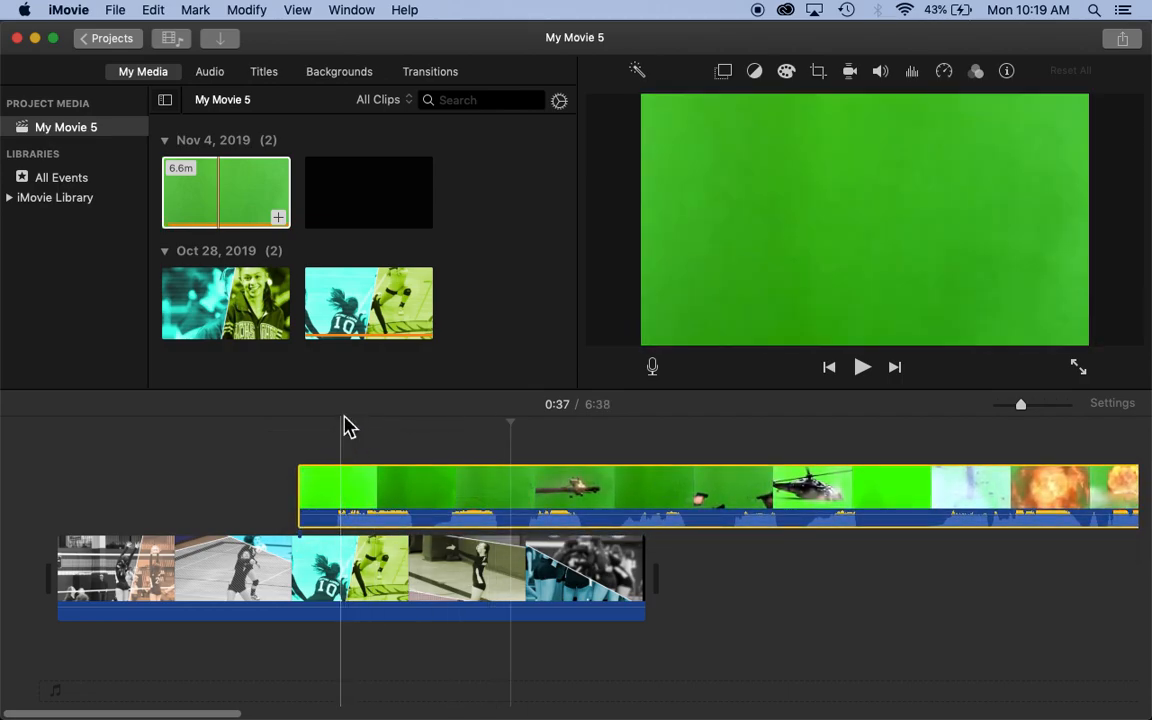
Change the green screen clip's overlay style from Cutaway to Green/Blue Screen.
left_click(348, 458)
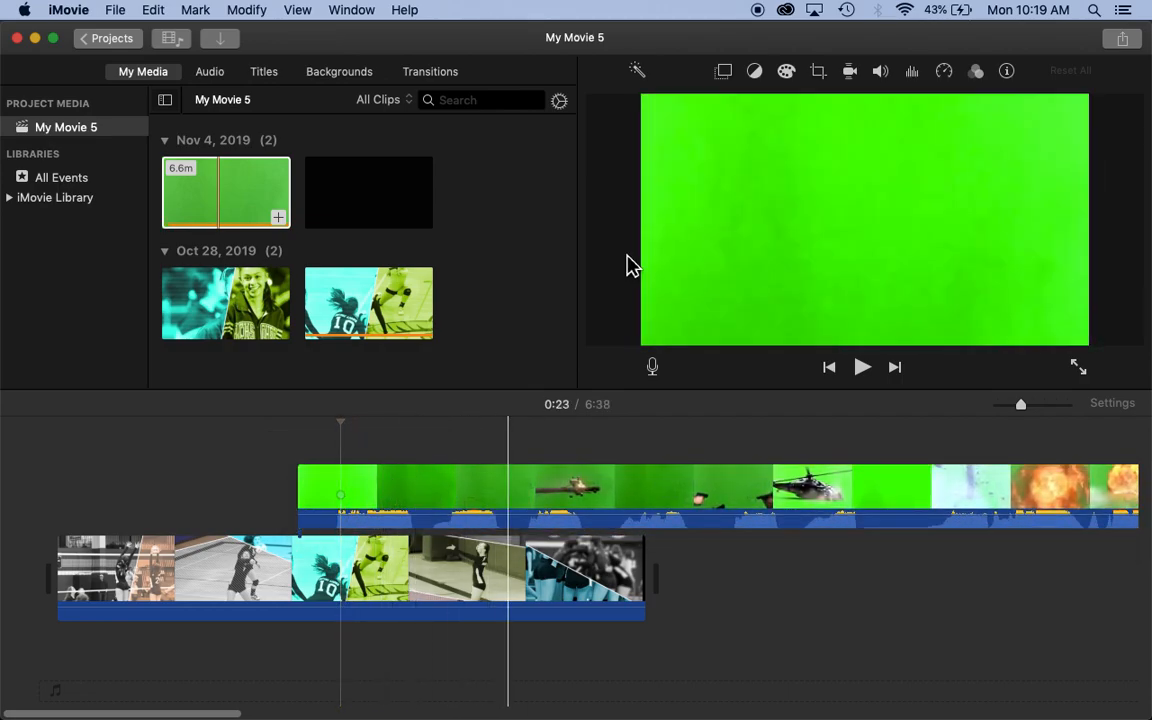
left_click(724, 72)
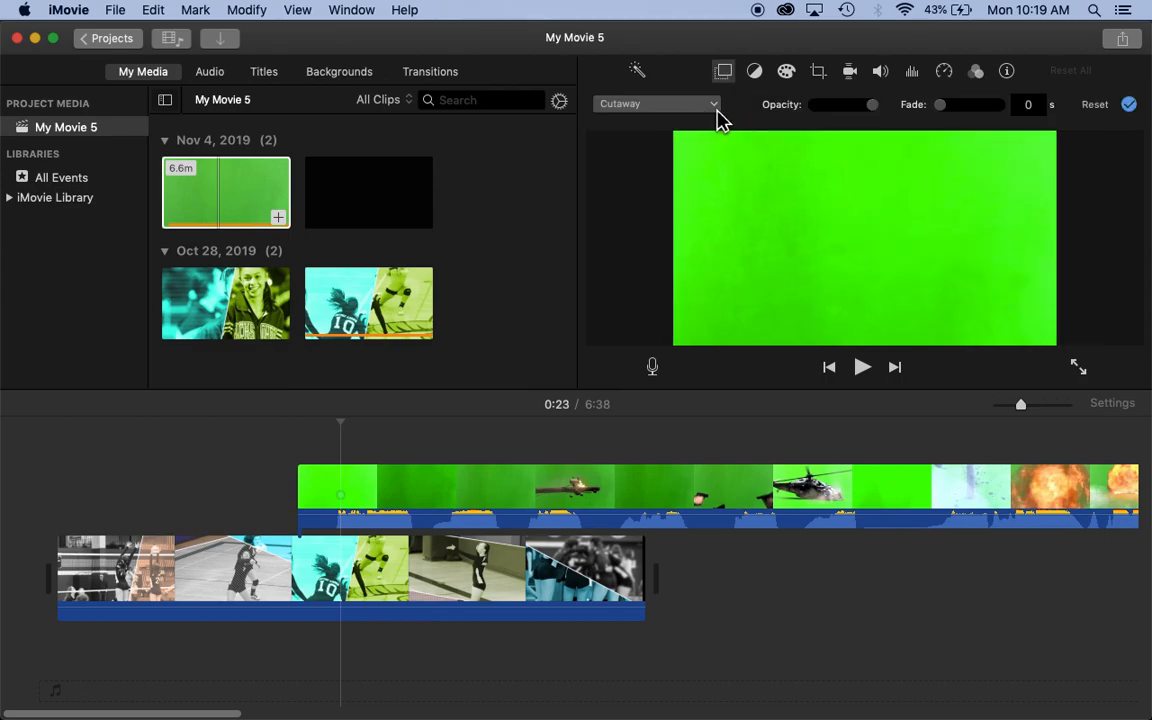
left_click(714, 106)
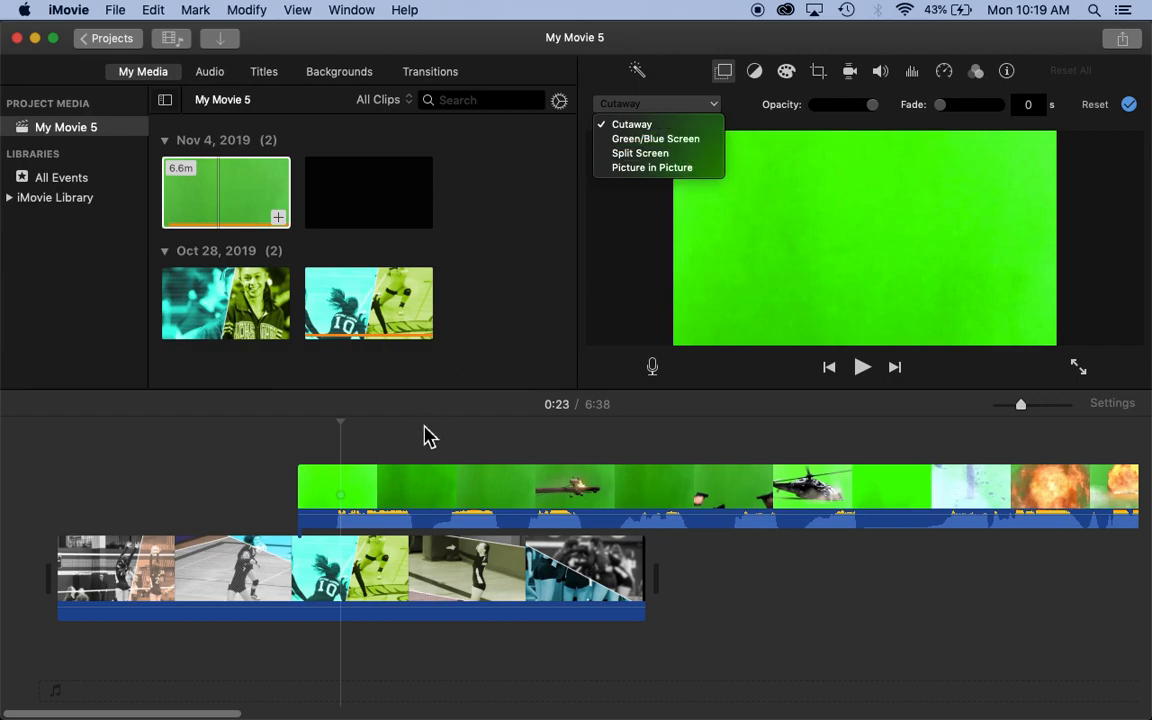
left_click(432, 494)
left_click(434, 496)
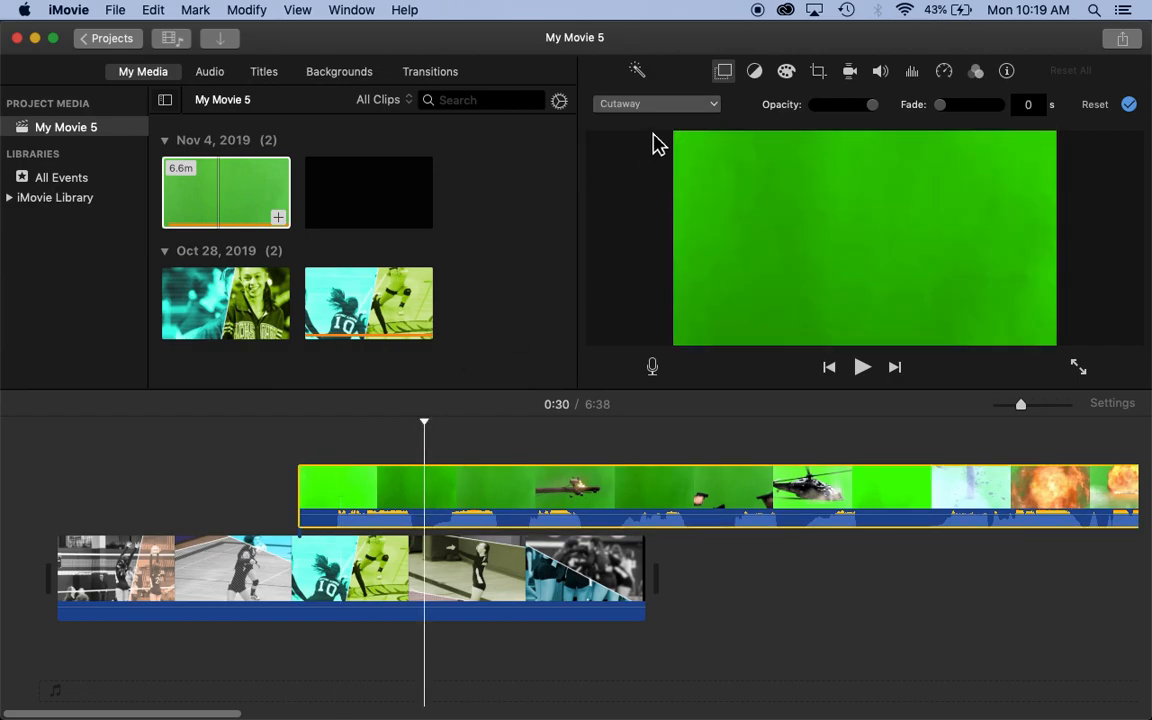
left_click(679, 110)
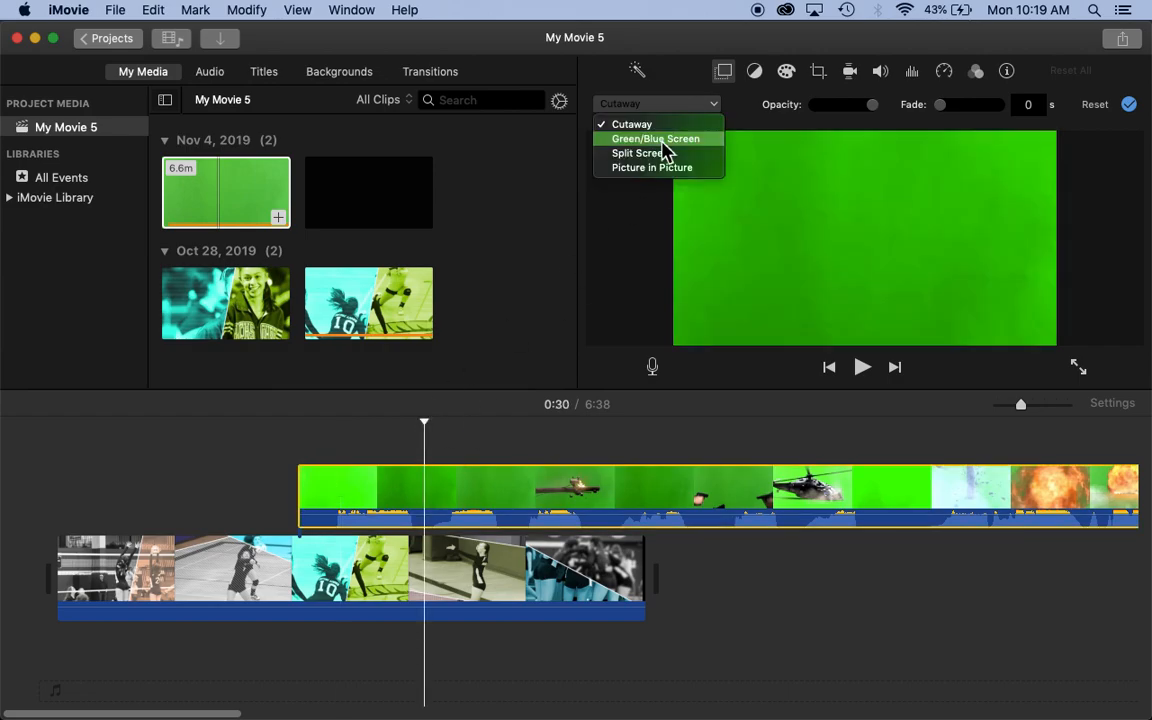
left_click(658, 139)
Scrub through the keyed overlay to preview the effects on top of the volleyball clip.
left_click_drag(429, 427, 479, 441)
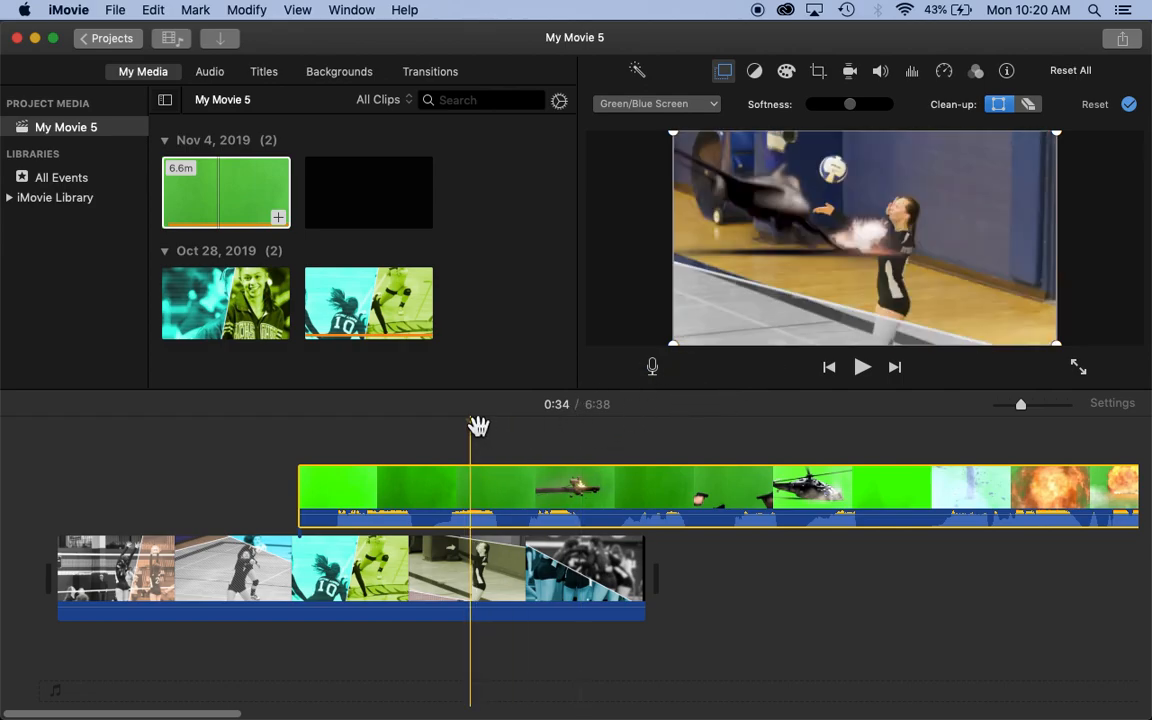
left_click_drag(479, 428, 486, 432)
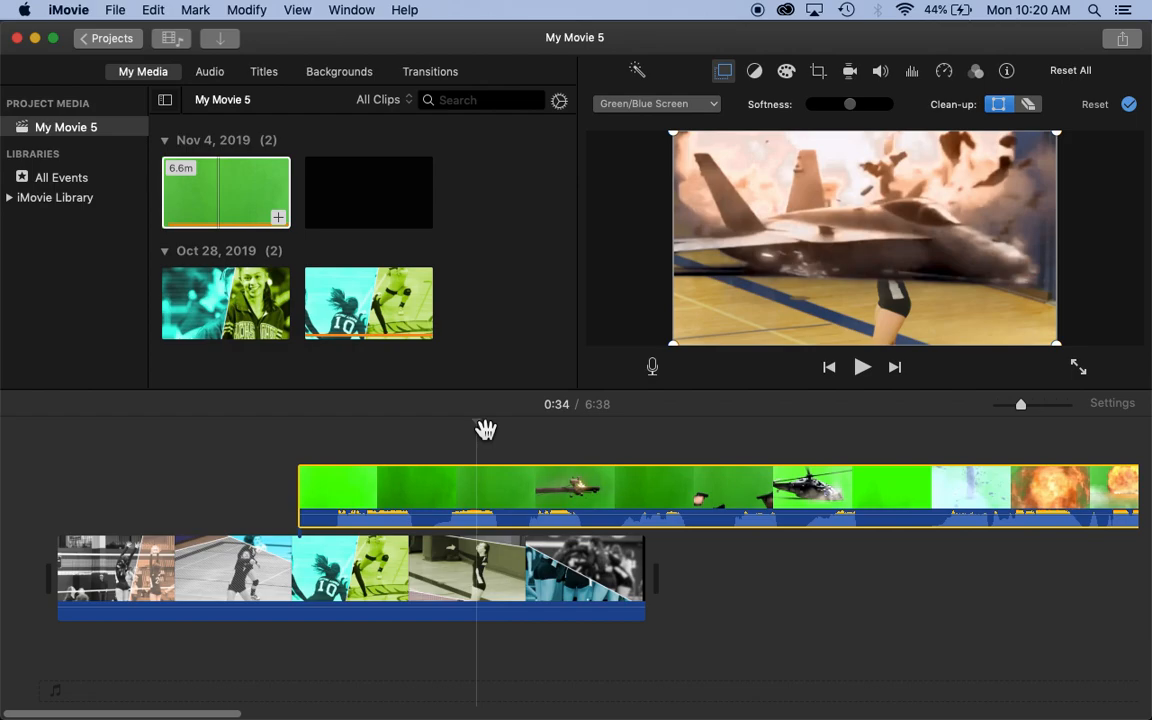
left_click_drag(485, 431, 524, 442)
Move the green screen clip behind the volleyball clip on the main track and cut off everything before the helicopter section.
left_click_drag(450, 494, 828, 581)
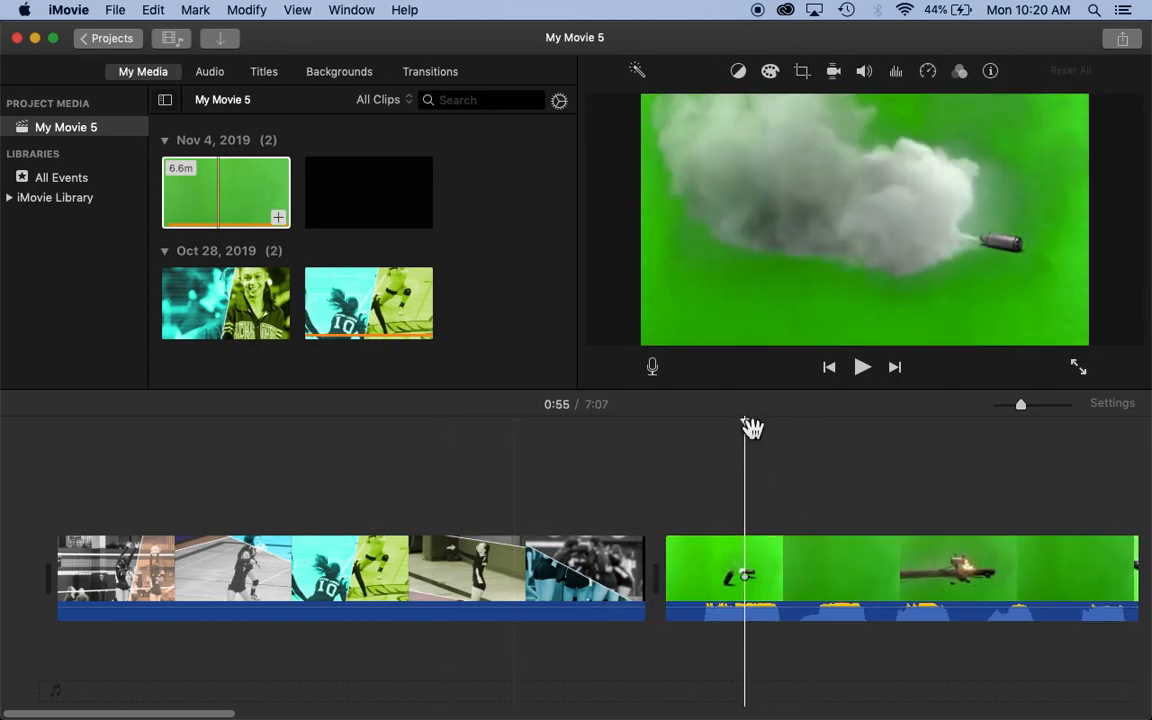
scroll(792, 478, "right", 5)
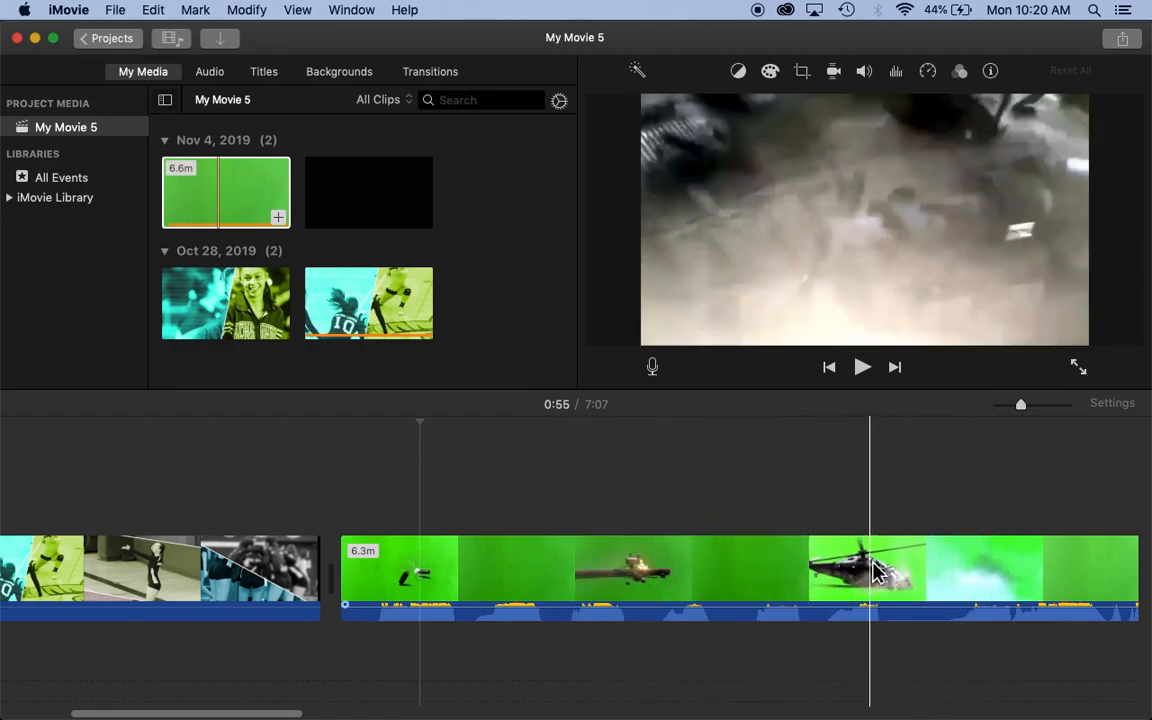
left_click(806, 572)
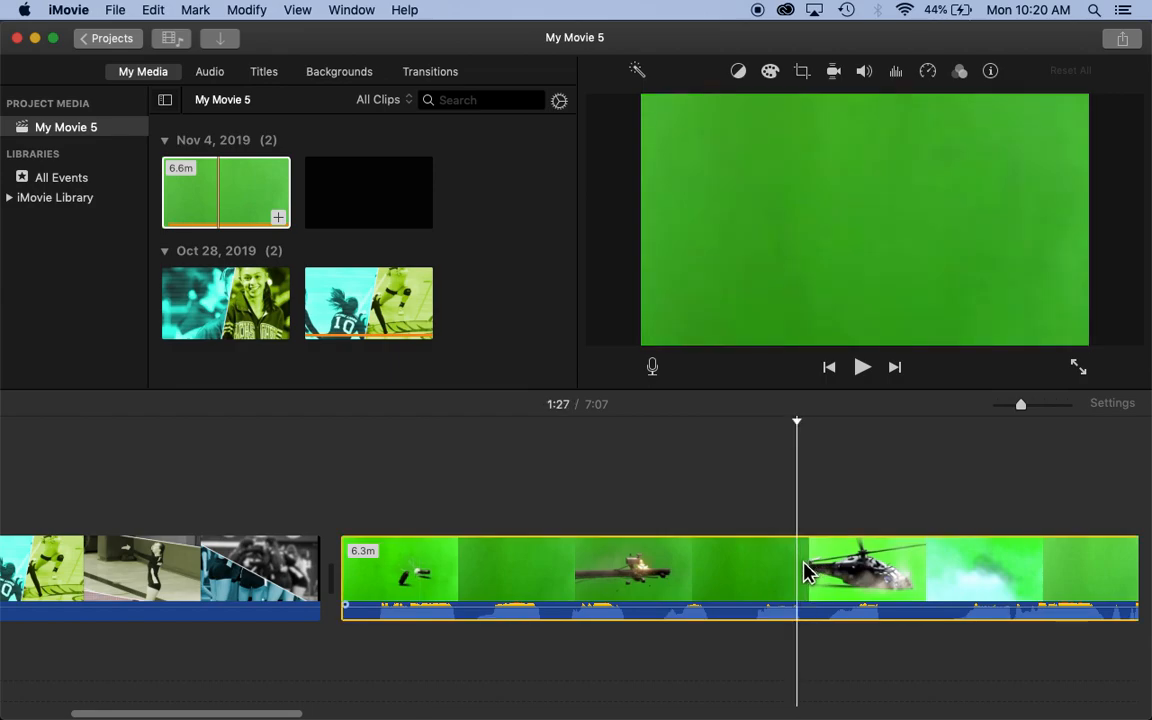
right_click(804, 571)
left_click(688, 592)
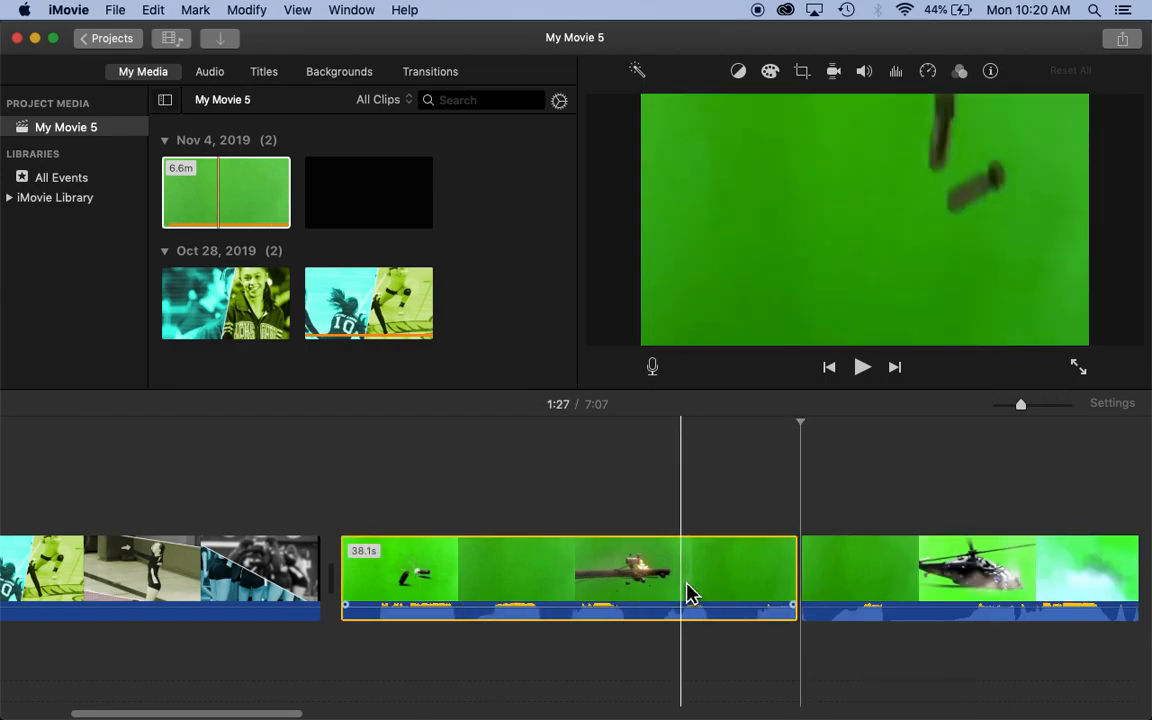
key("Delete")
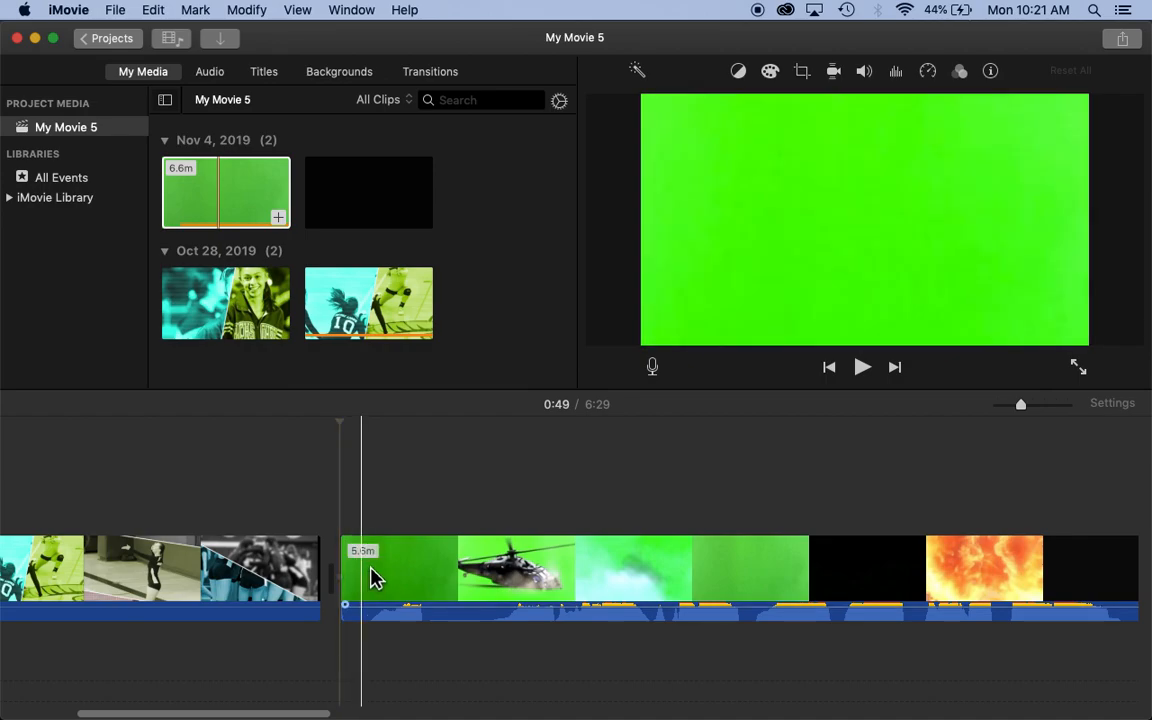
Split the remaining green screen clip at 0:57 and delete the long part after the split.
right_click(456, 568)
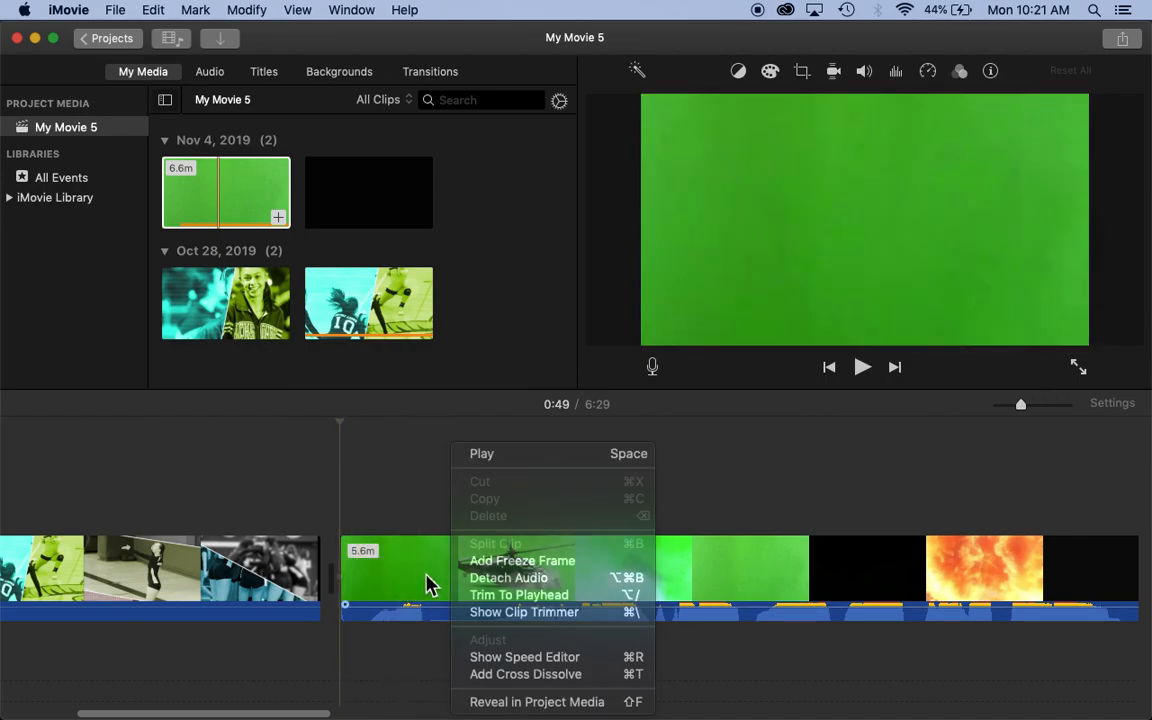
left_click(447, 578)
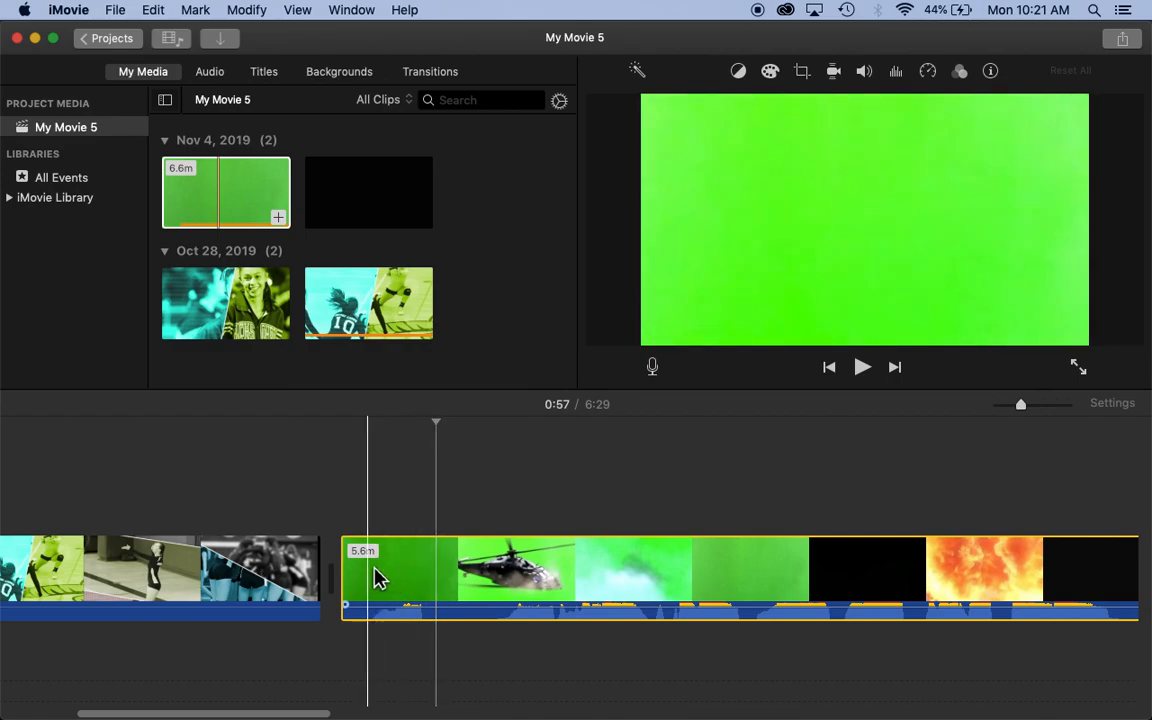
right_click(427, 572)
left_click(466, 543)
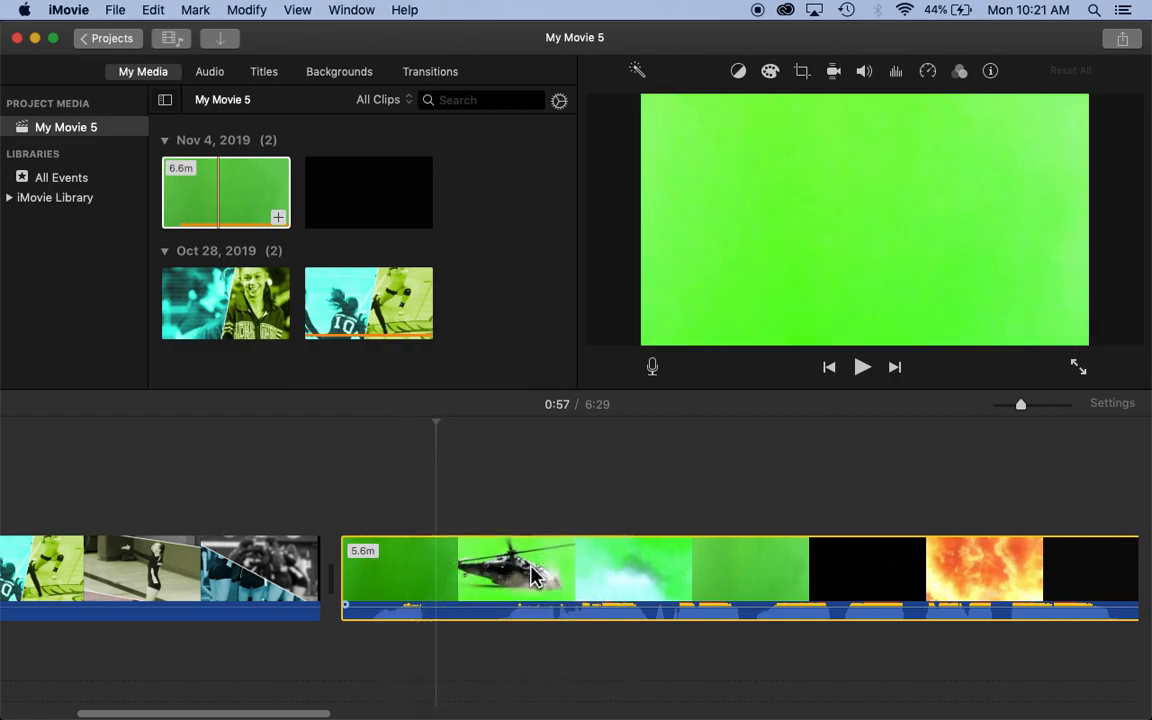
key("Delete")
Place the short green screen clip above the volleyball clip's last third and set its overlay style to Green/Blue Screen.
left_click_drag(372, 566, 216, 506)
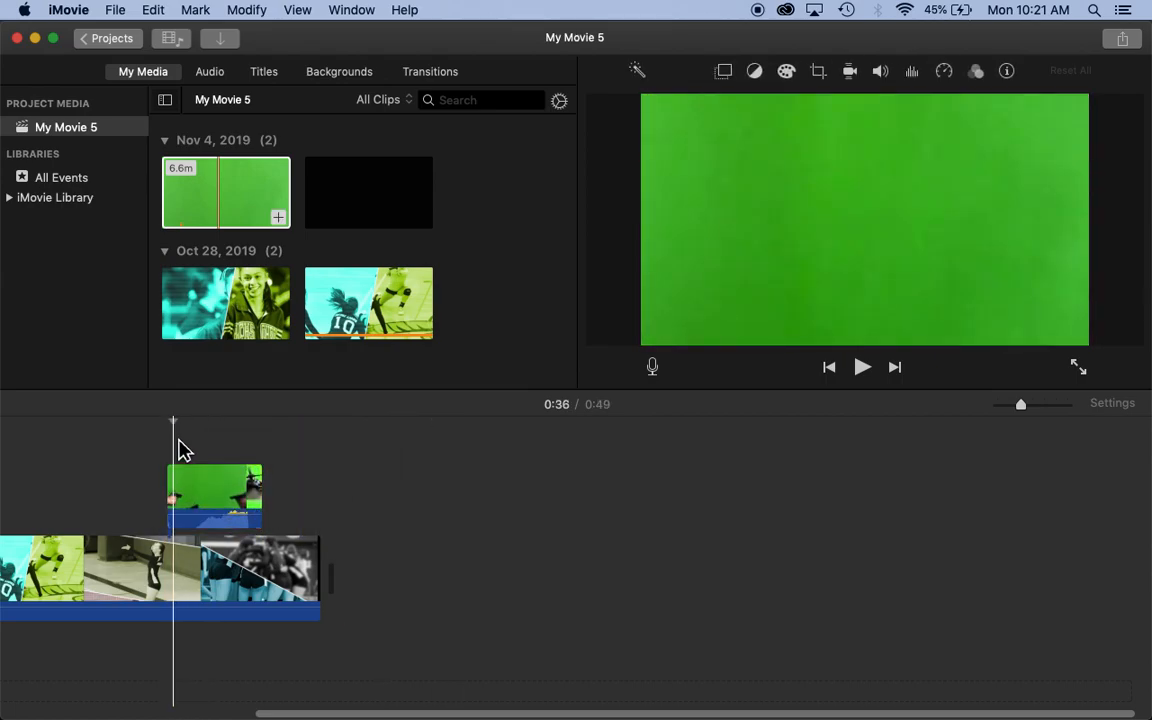
left_click(211, 450)
left_click(723, 71)
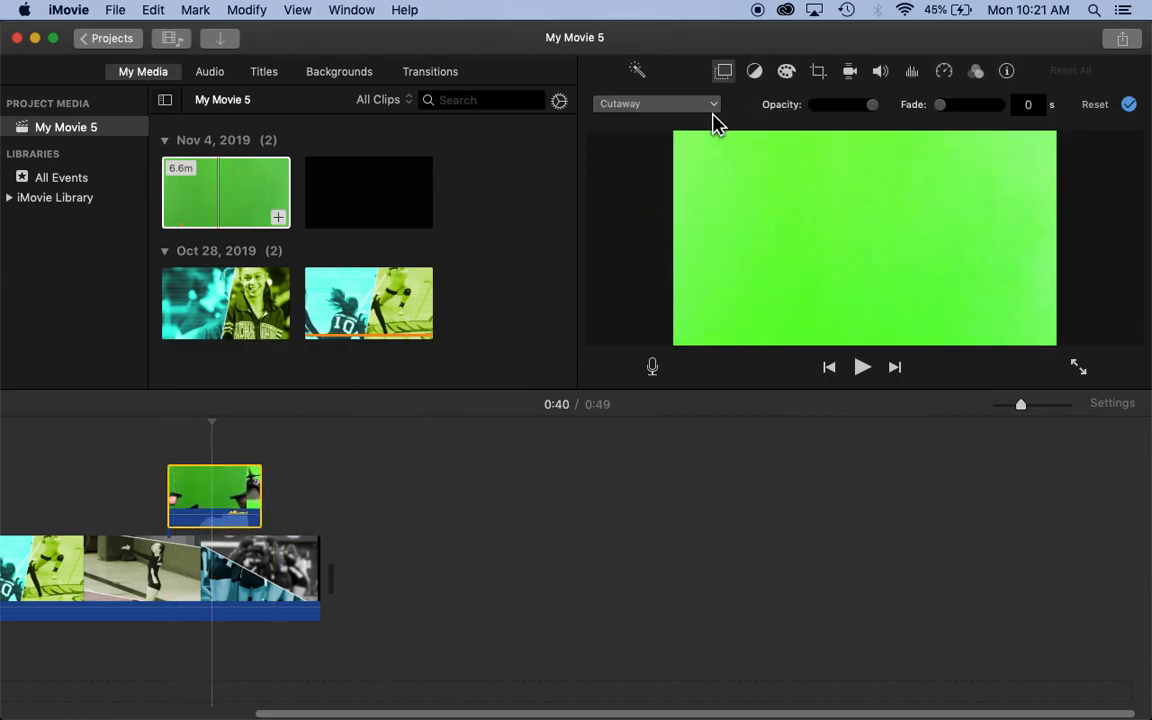
left_click(707, 118)
left_click(300, 315)
Play the keyed overlay from its start and park the playhead on the helicopter frame.
left_click(168, 452)
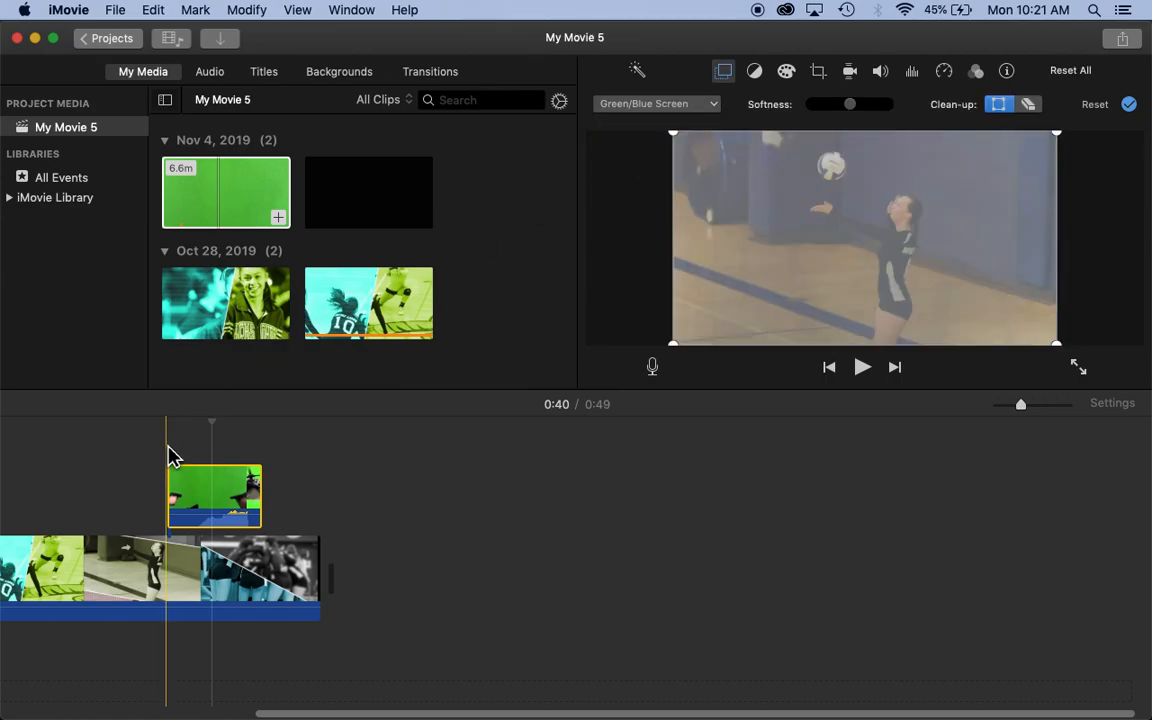
key("space")
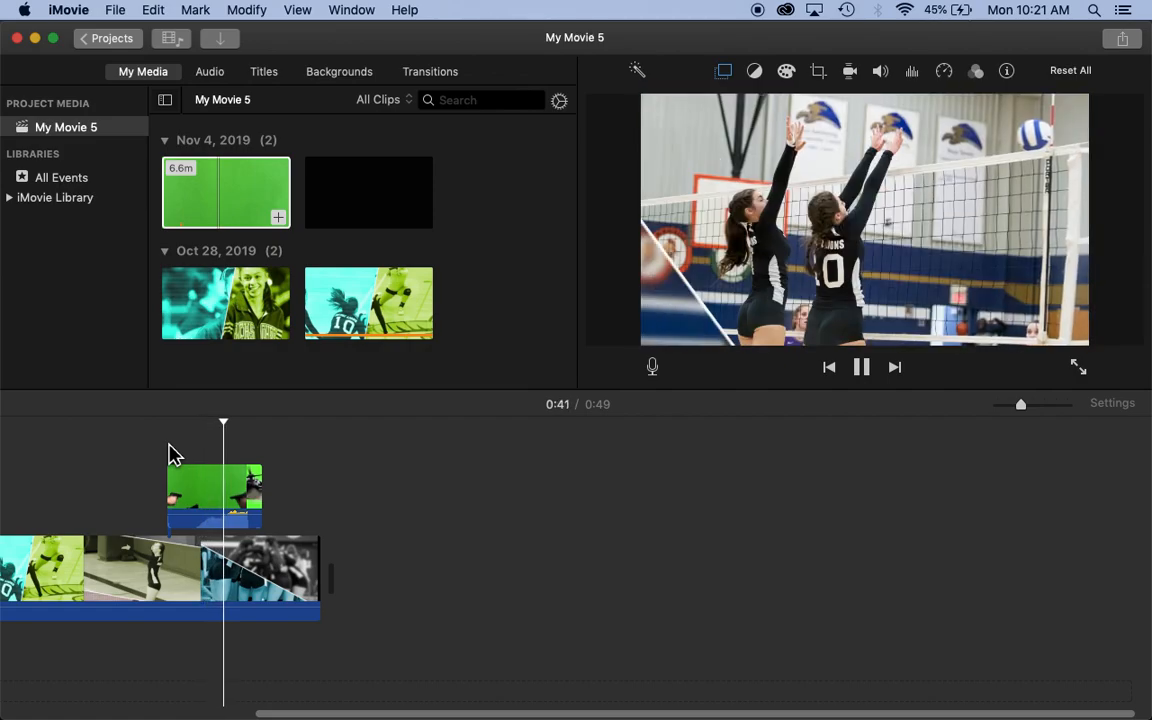
key("space")
mouse_move(257, 427)
left_mouse_down()
mouse_move(206, 437)
mouse_move(244, 436)
left_mouse_up()
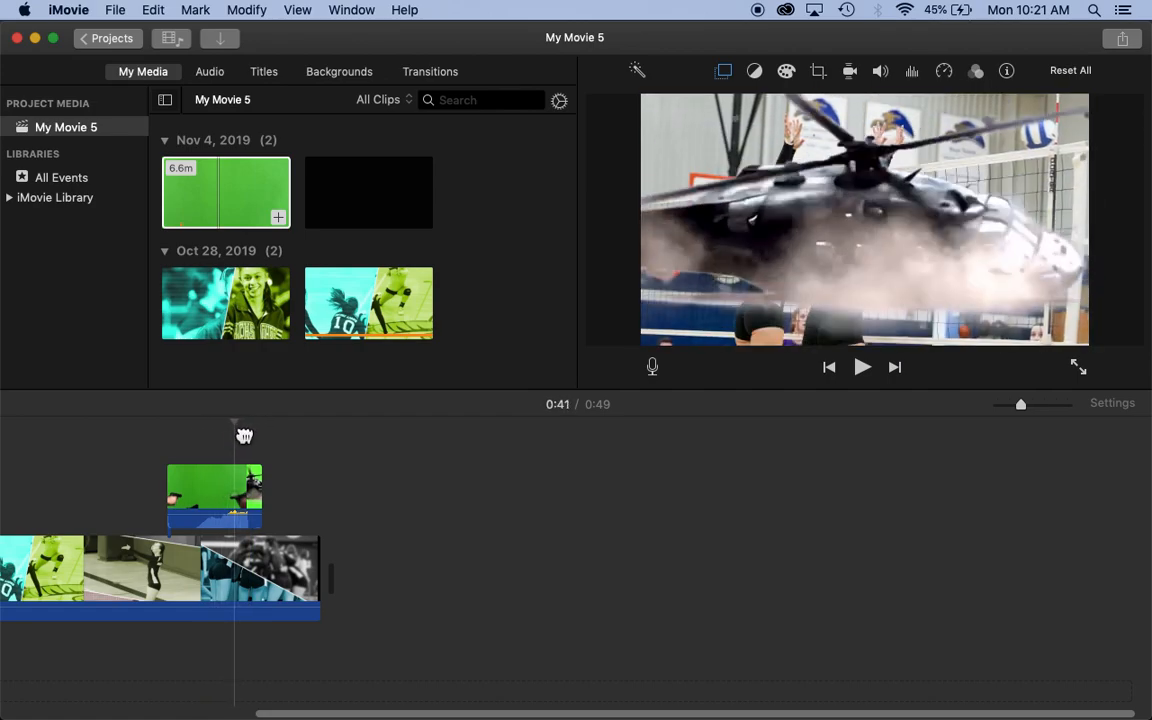
Increase the helicopter overlay's green screen edge softness slightly above the middle.
left_click(249, 490)
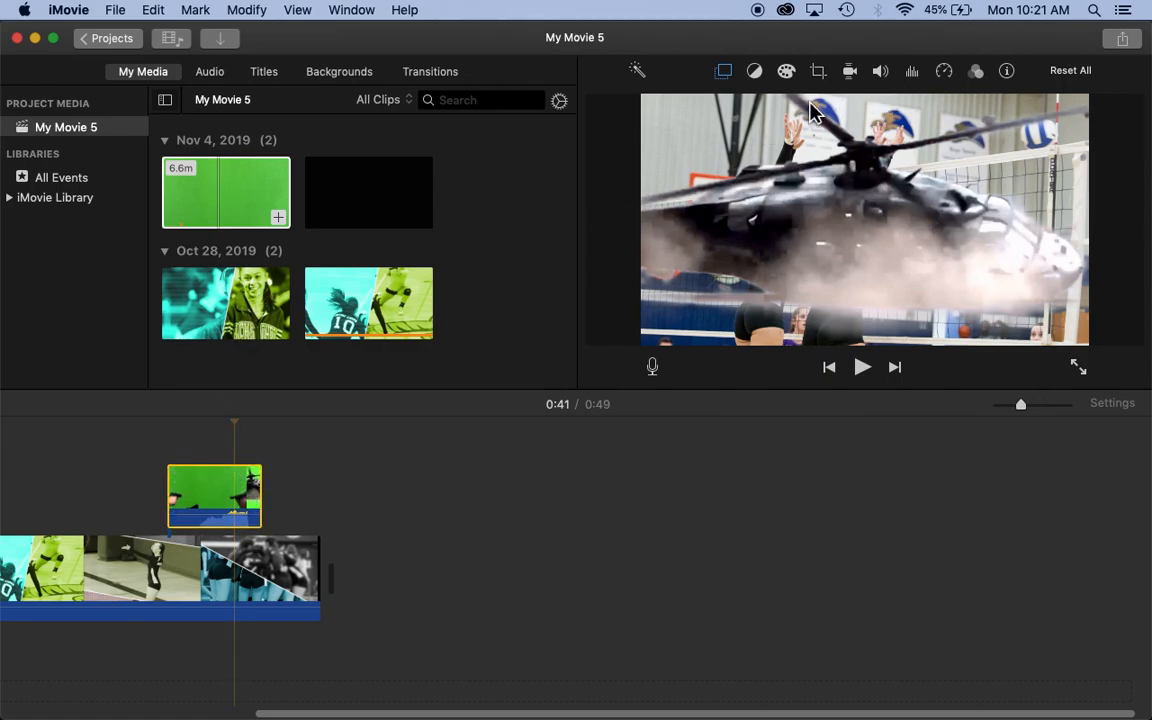
left_click(726, 73)
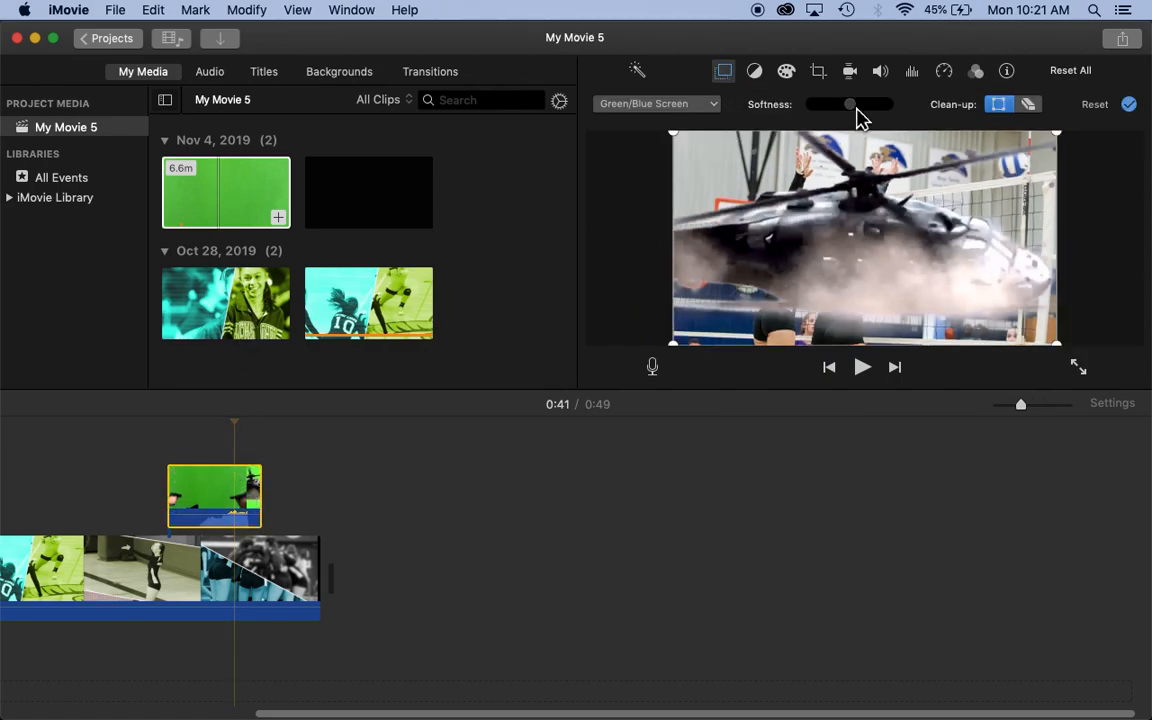
left_click_drag(837, 111, 866, 126)
Try the clean-up crop by pulling the overlay's upper-left corner inward, and return it to the frame's corner.
left_click_drag(681, 143, 690, 222)
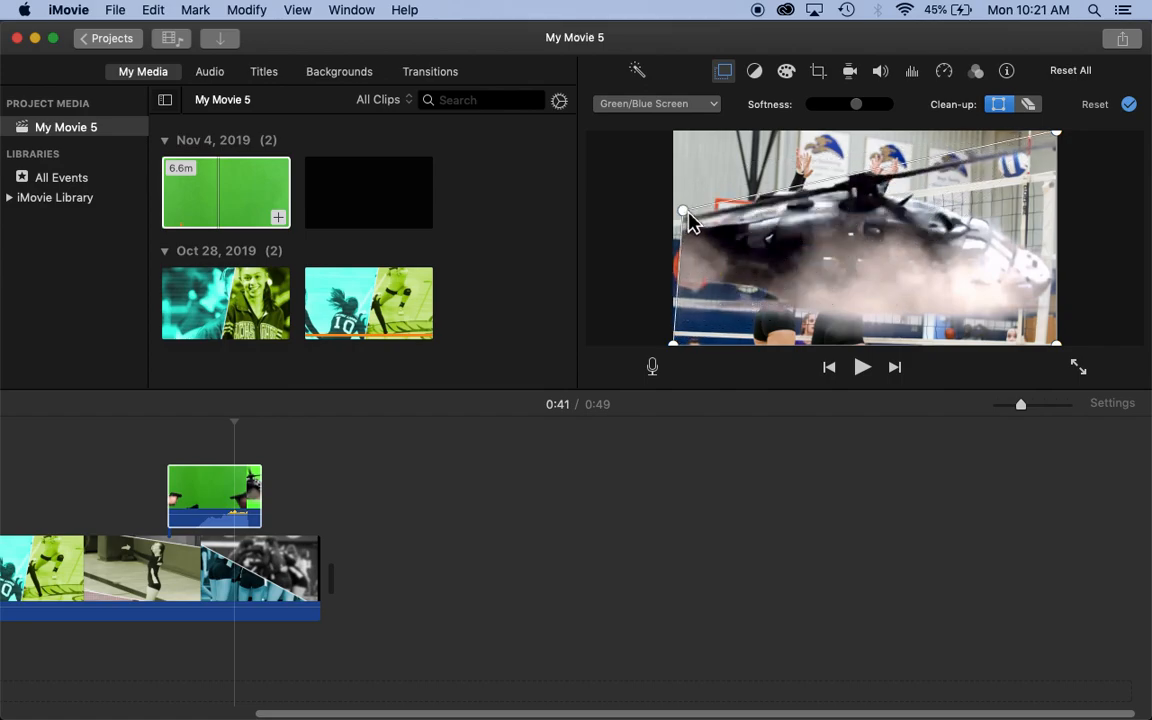
mouse_move(1066, 135)
left_mouse_down()
mouse_move(1052, 258)
mouse_move(1069, 132)
left_mouse_up()
left_click_drag(690, 215, 680, 133)
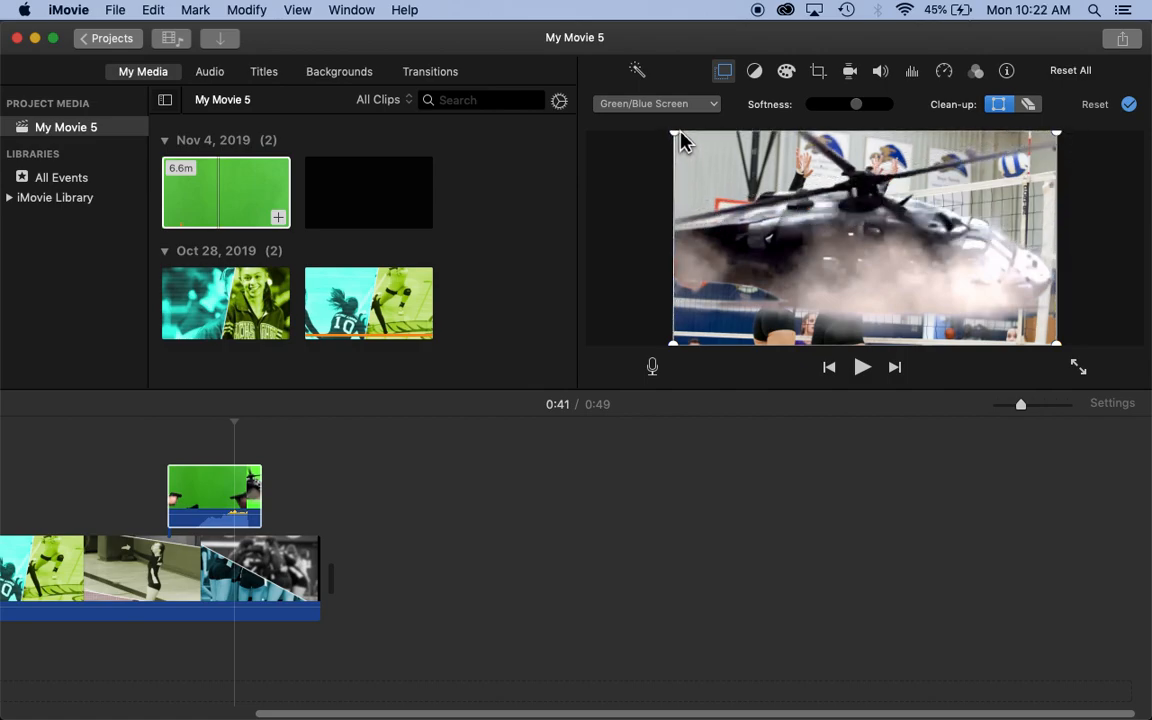
Try the clean-up eraser across the helicopter overlay, and switch the clean-up mode back to crop.
left_click(1029, 104)
mouse_move(749, 177)
left_mouse_down()
mouse_move(683, 165)
mouse_move(629, 174)
mouse_move(631, 280)
mouse_move(795, 332)
mouse_move(1033, 345)
left_mouse_up()
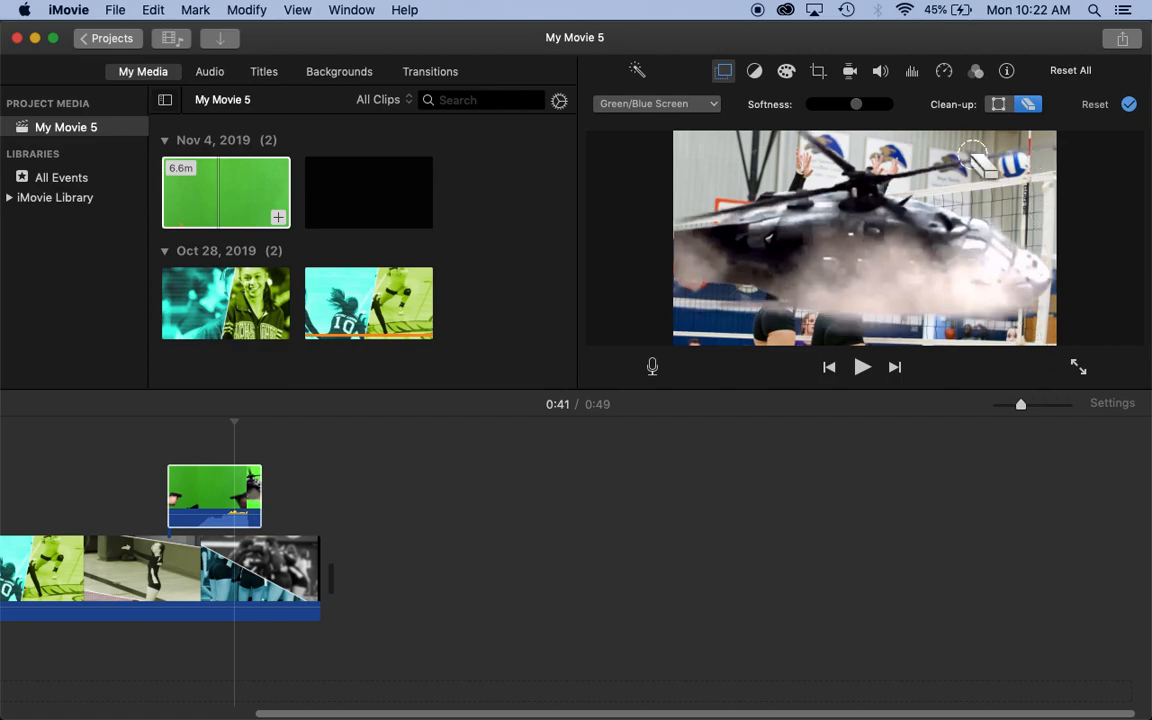
left_click(999, 106)
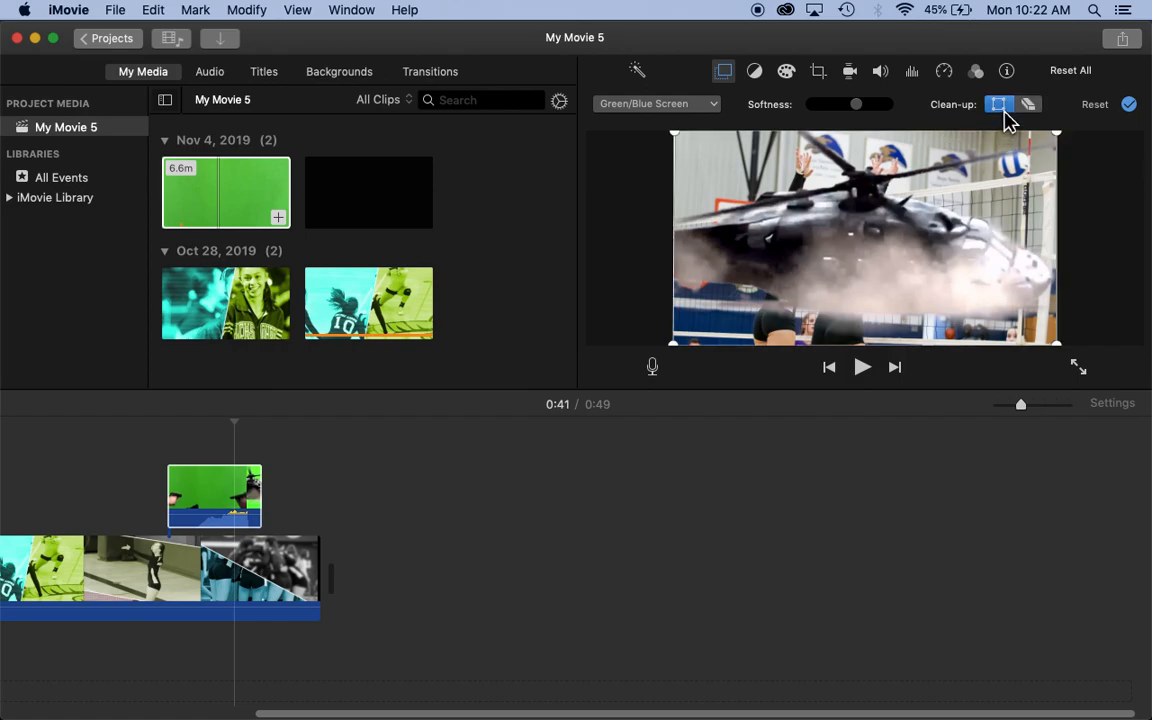
Switch to Chrome, open the "YouTube Video Two: Overlay Effects" assignment page to read its criteria, and dismiss the downloads bar.
scroll(393, 509, "left", 5)
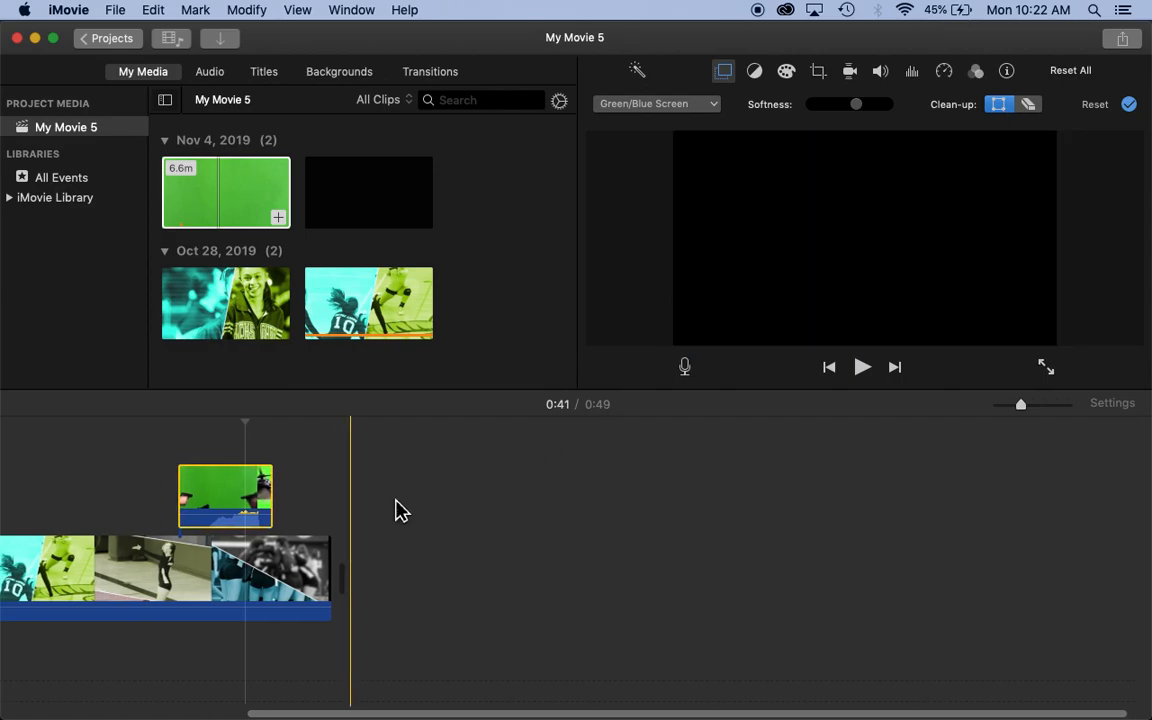
left_click(200, 684)
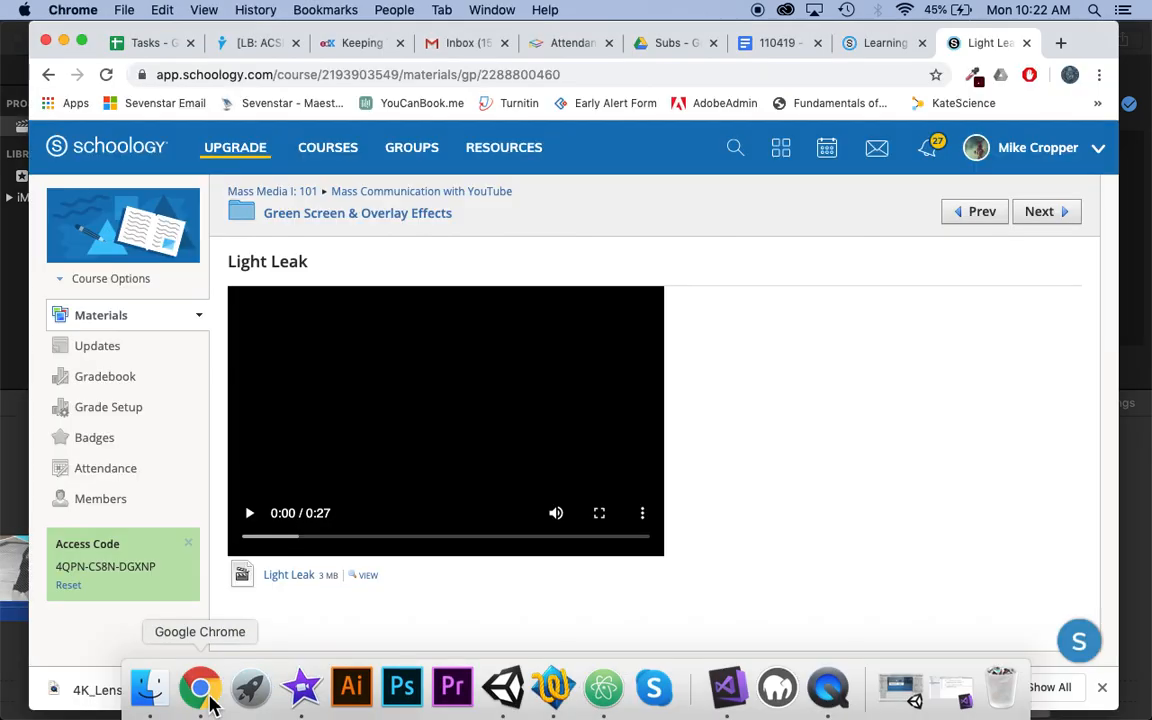
left_click(395, 218)
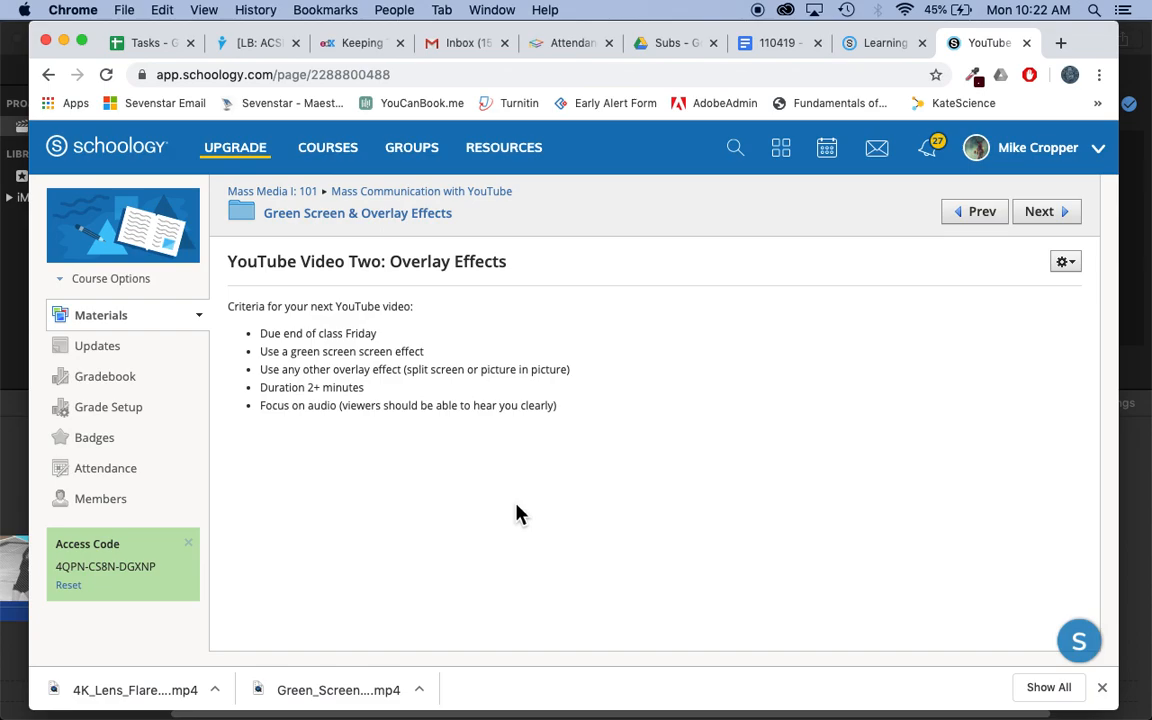
left_click(1102, 687)
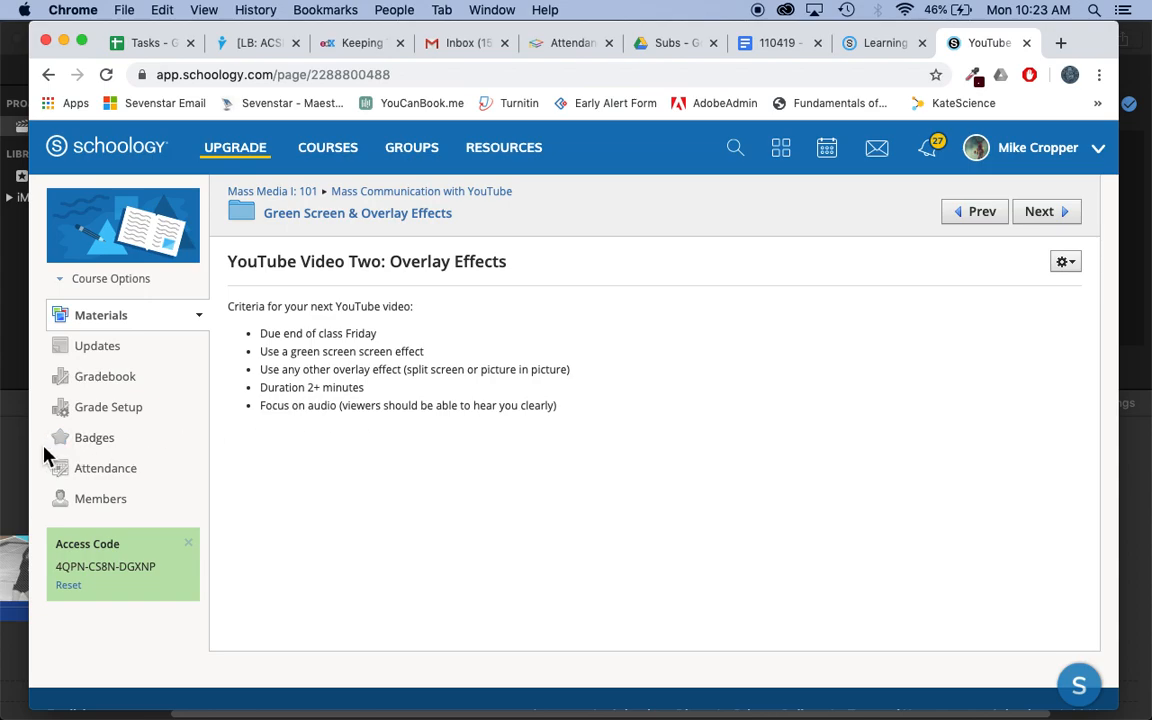
Switch back to iMovie and raise the volleyball clip's volume to 400%.
left_click(12, 460)
left_click(267, 558)
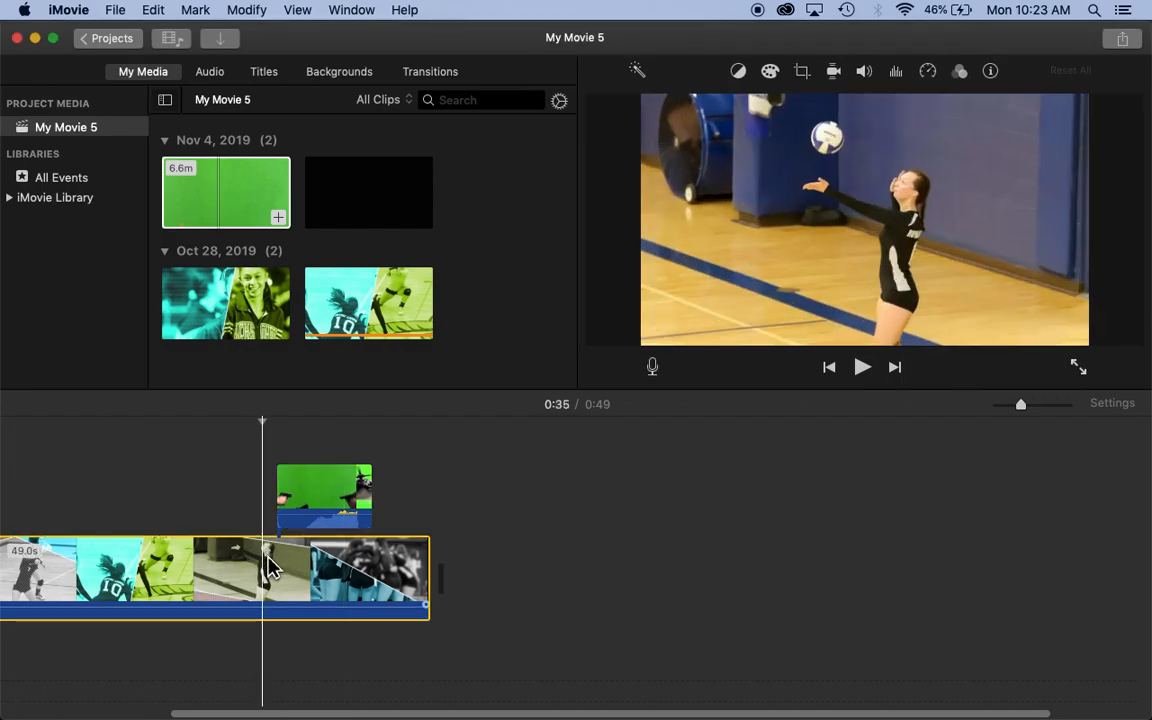
left_click(866, 74)
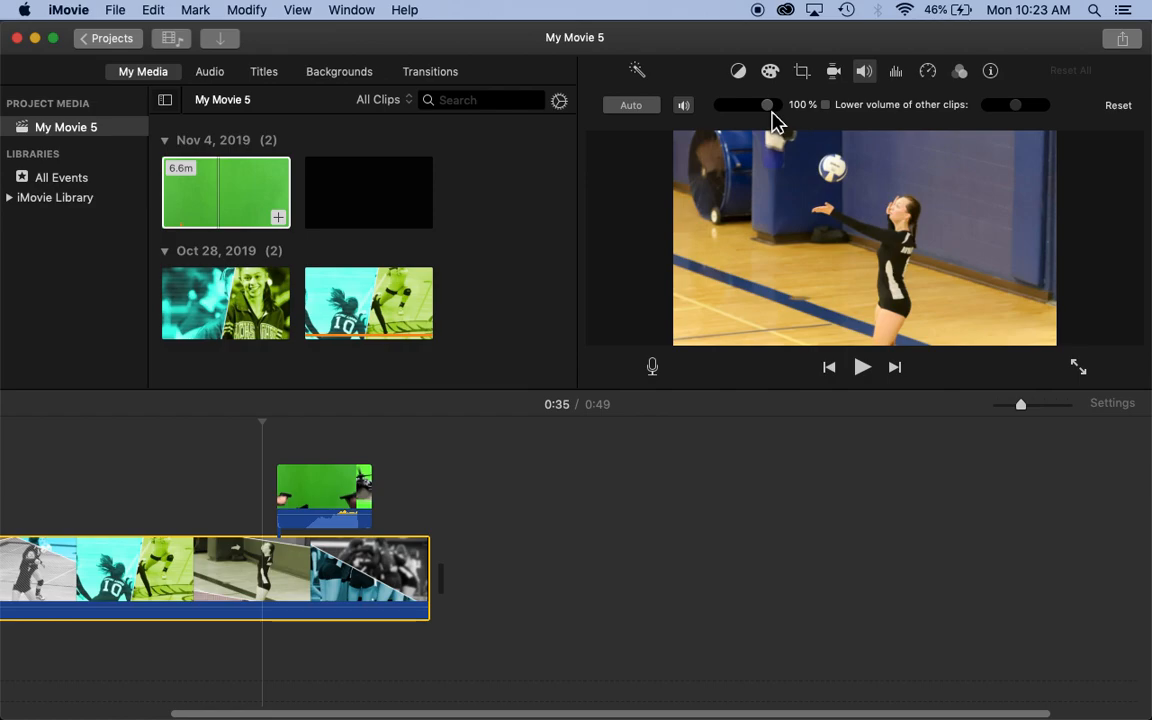
left_click_drag(772, 113, 786, 113)
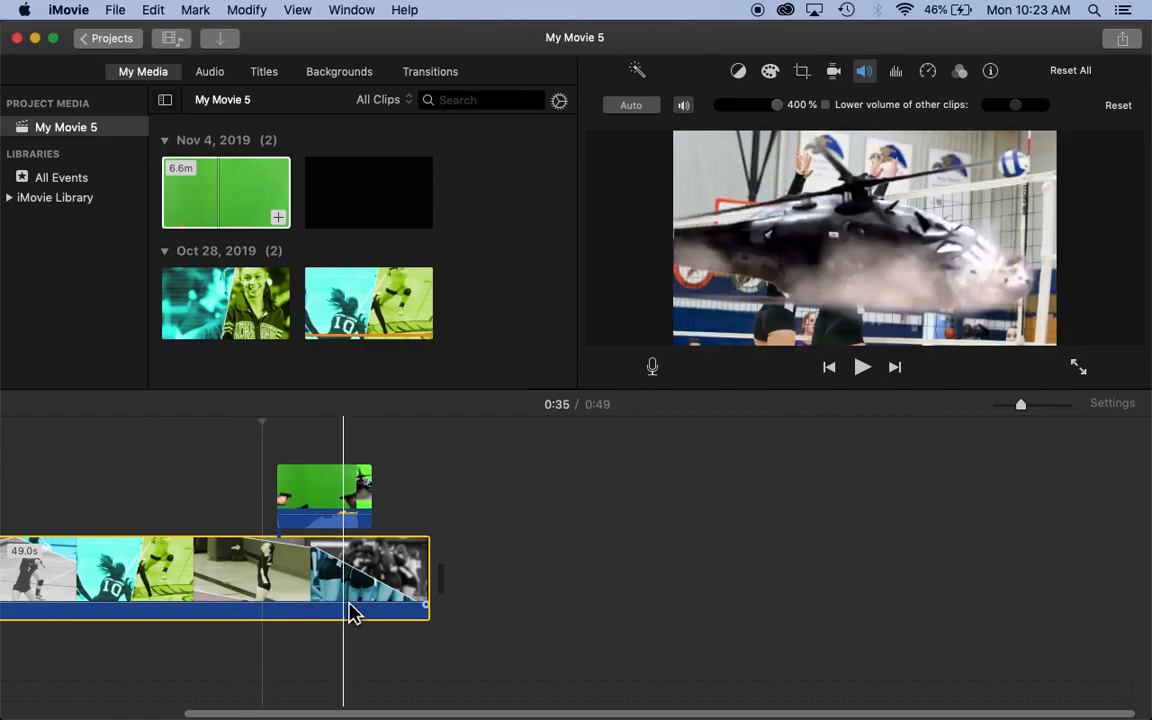
mouse_move(352, 613)
left_mouse_down()
mouse_move(352, 625)
mouse_move(352, 605)
left_mouse_up()
Return to Chrome to review the assignment criteria for YouTube Video Two.
mouse_move(351, 690)
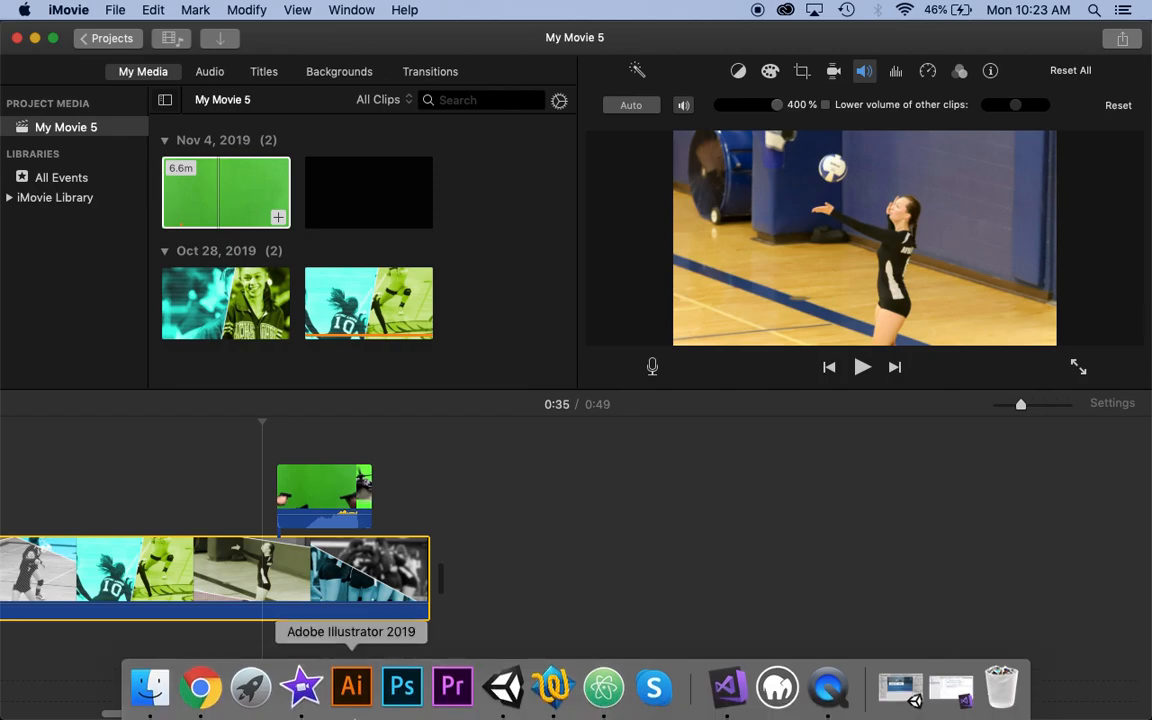
left_click(200, 687)
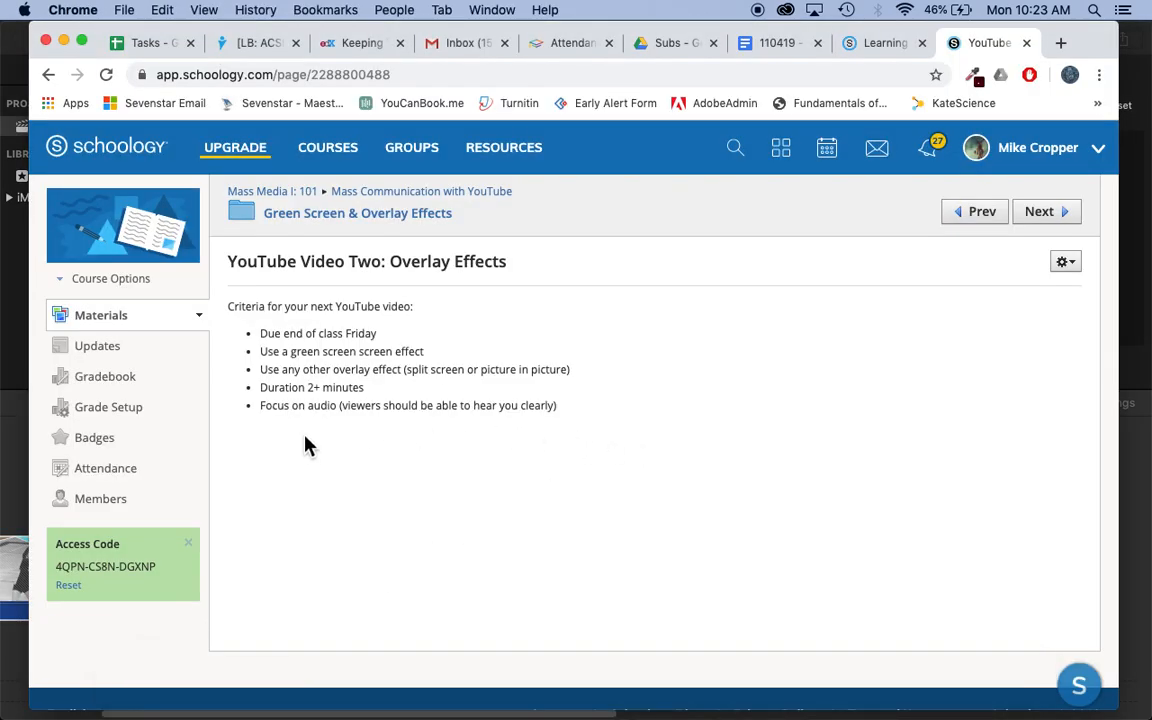